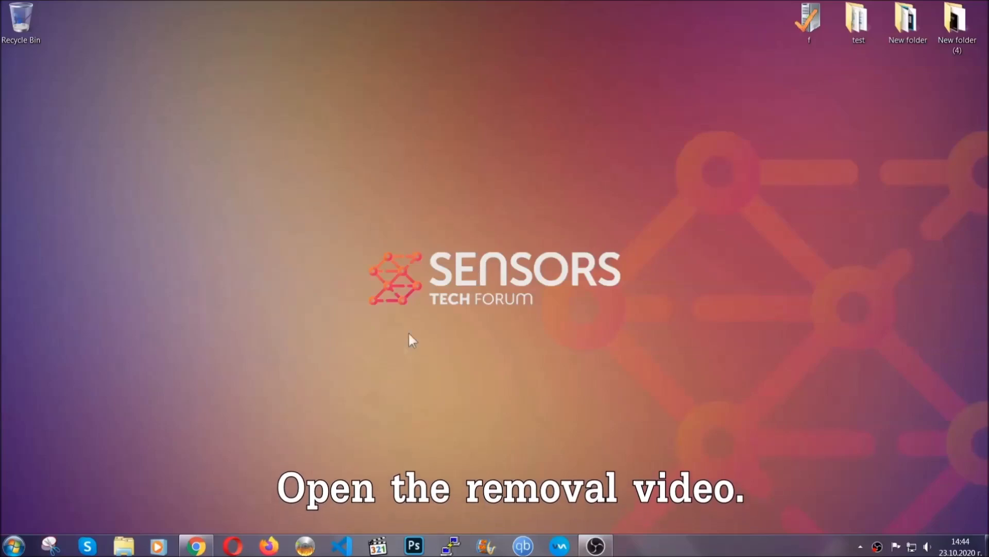
Step: Follow the YouTube video's Sensors Tech Forum link, then download and launch SpyHunter-Installer.exe
{"action": "left_click", "coordinate": [196, 548]}
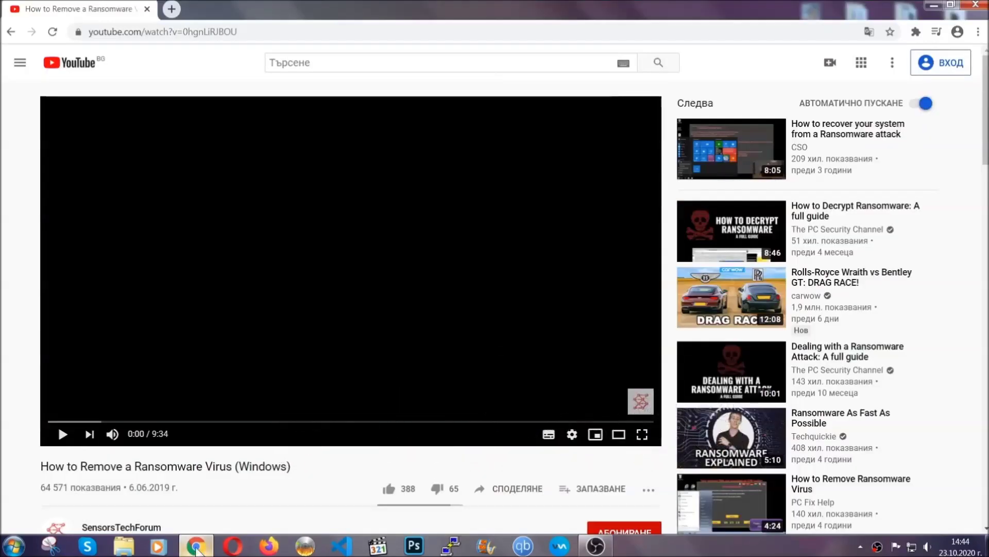
{"action": "scroll", "coordinate": [181, 420], "scroll_direction": "down", "scroll_amount": 4}
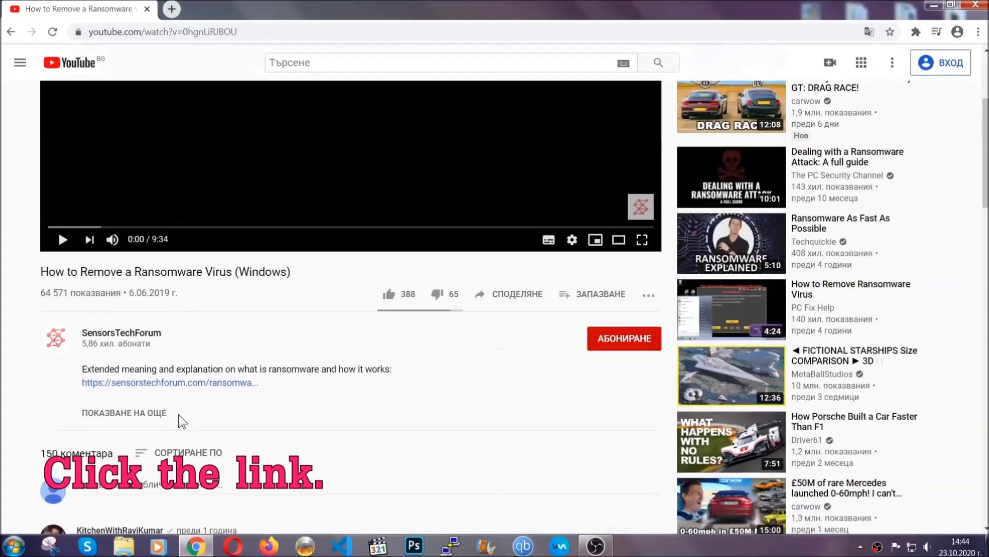
{"action": "left_click", "coordinate": [196, 384]}
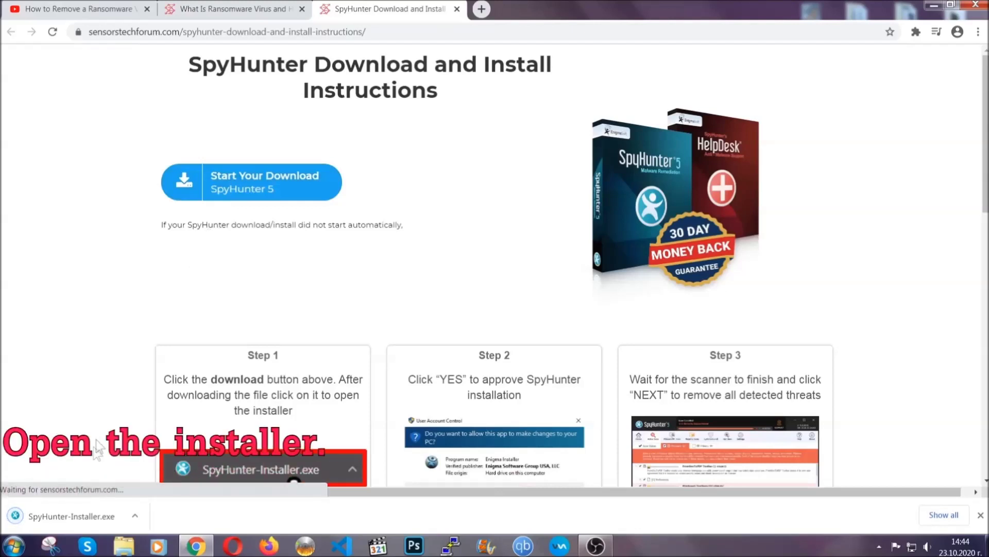
{"action": "left_click", "coordinate": [70, 514]}
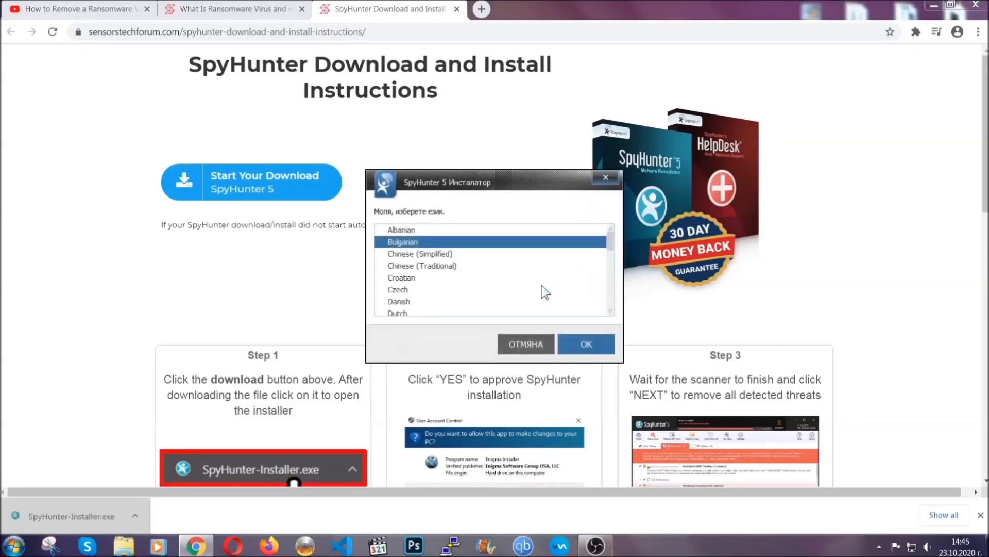
Step: Install SpyHunter 5 with English as the language, accepting the EULA and Privacy Policy
{"action": "scroll", "coordinate": [520, 290], "scroll_direction": "down", "scroll_amount": 2}
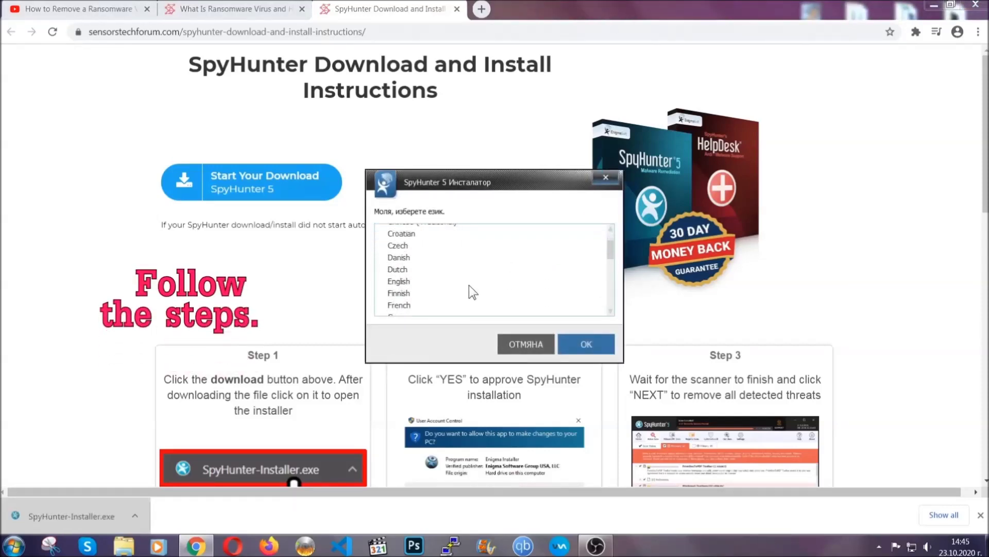
{"action": "left_click", "coordinate": [466, 283]}
{"action": "left_click", "coordinate": [575, 343]}
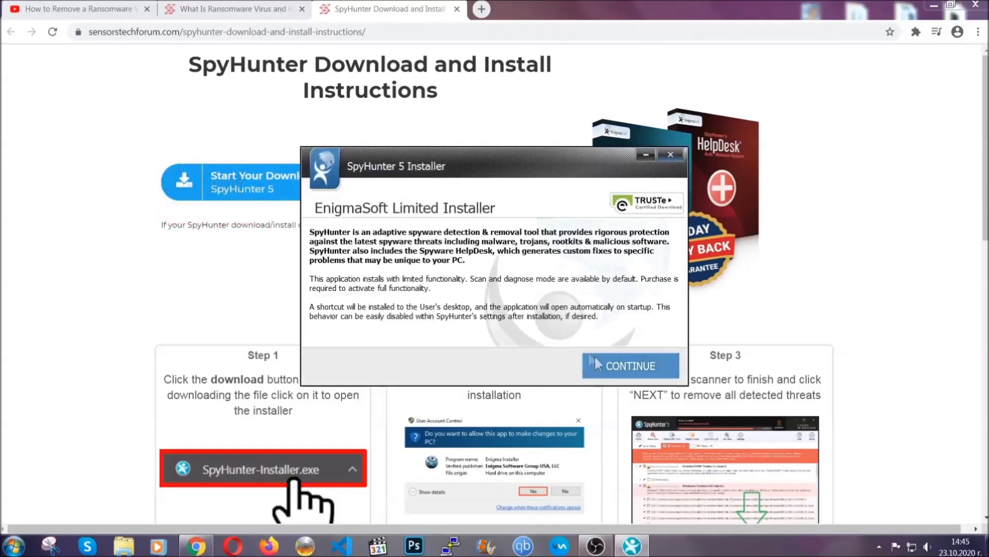
{"action": "left_click", "coordinate": [596, 360]}
{"action": "left_click", "coordinate": [568, 334]}
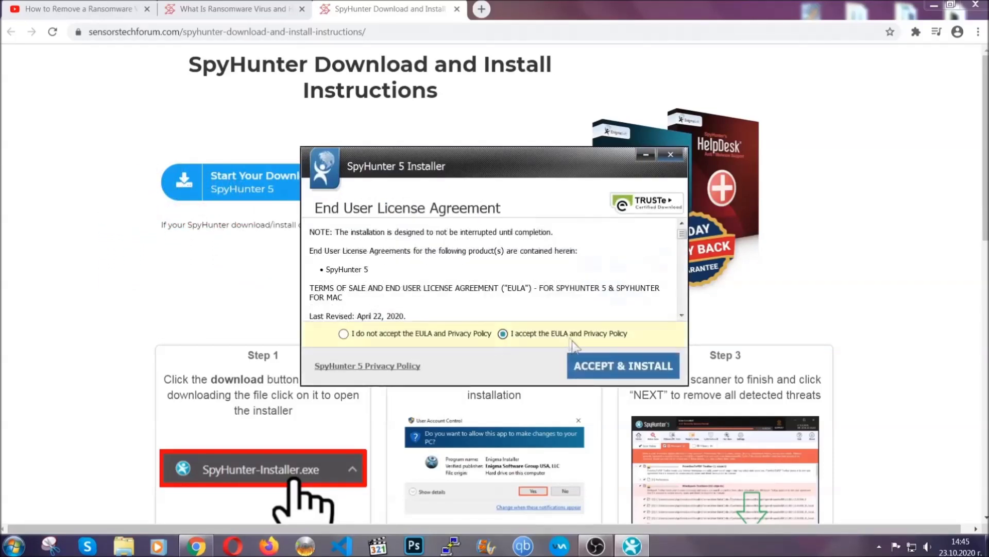
{"action": "left_click", "coordinate": [590, 366]}
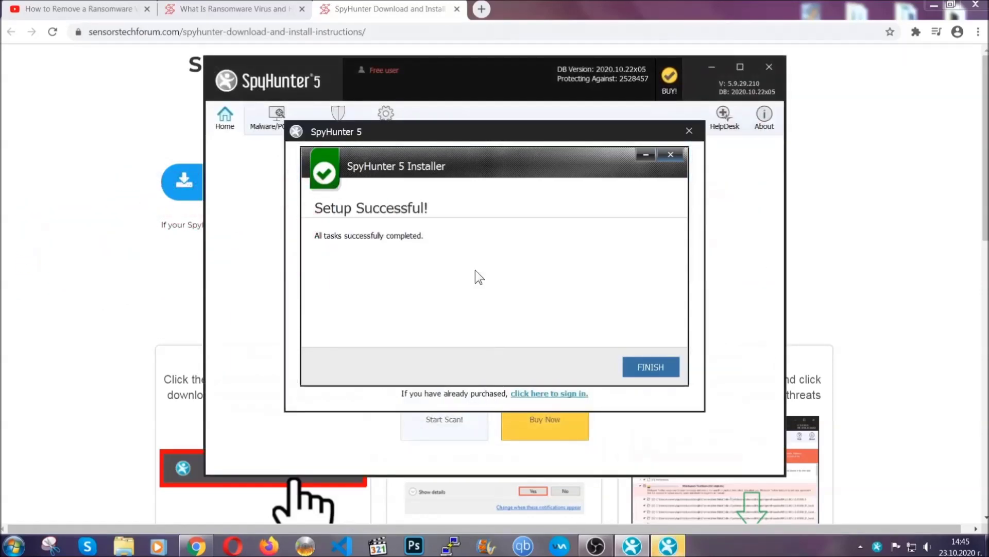
{"action": "left_click", "coordinate": [635, 368]}
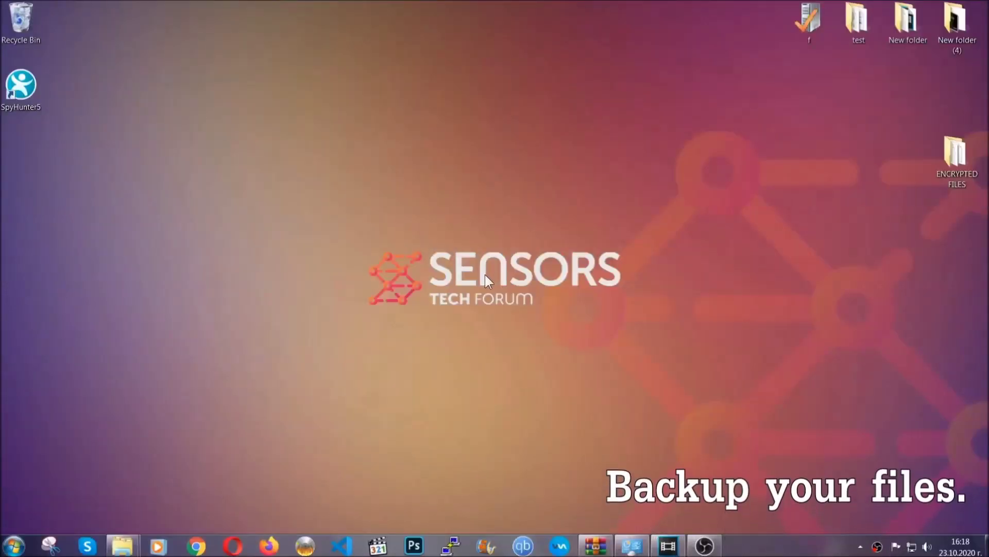
Step: Copy all six encrypted .efji files in the ENCRYPTED FILES folder
{"action": "double_click", "coordinate": [950, 158]}
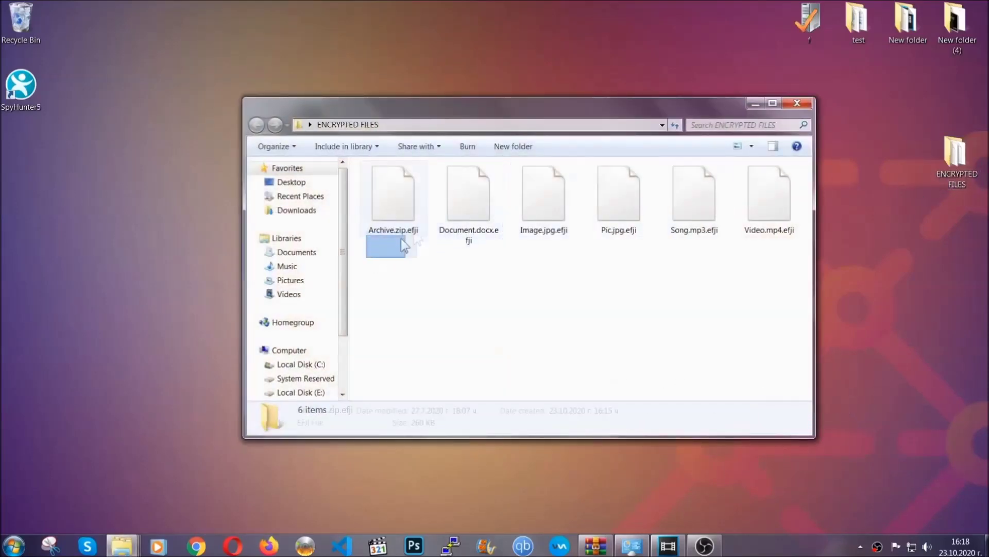
{"action": "left_click_drag", "start_coordinate": [401, 238], "coordinate": [774, 183]}
{"action": "right_click", "coordinate": [774, 183]}
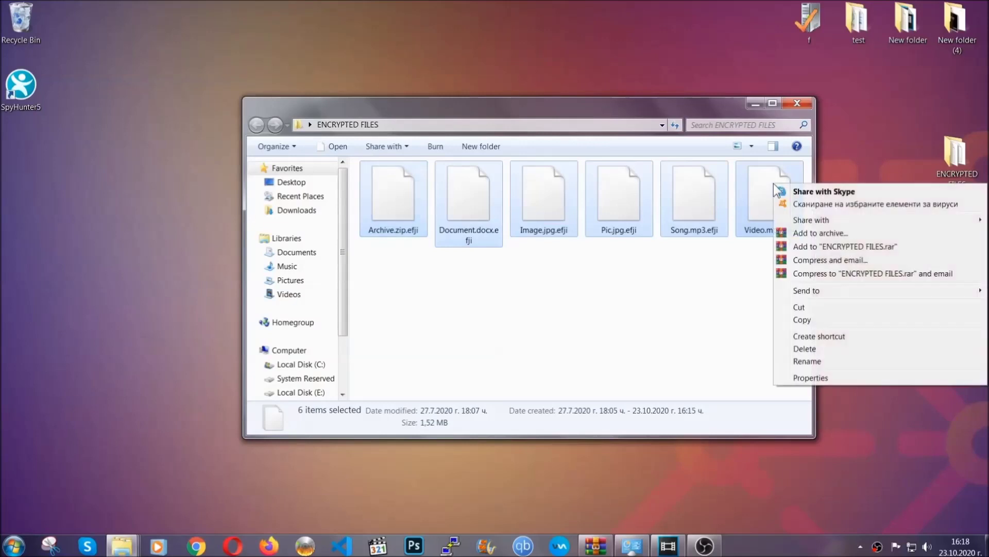
{"action": "left_click", "coordinate": [801, 321]}
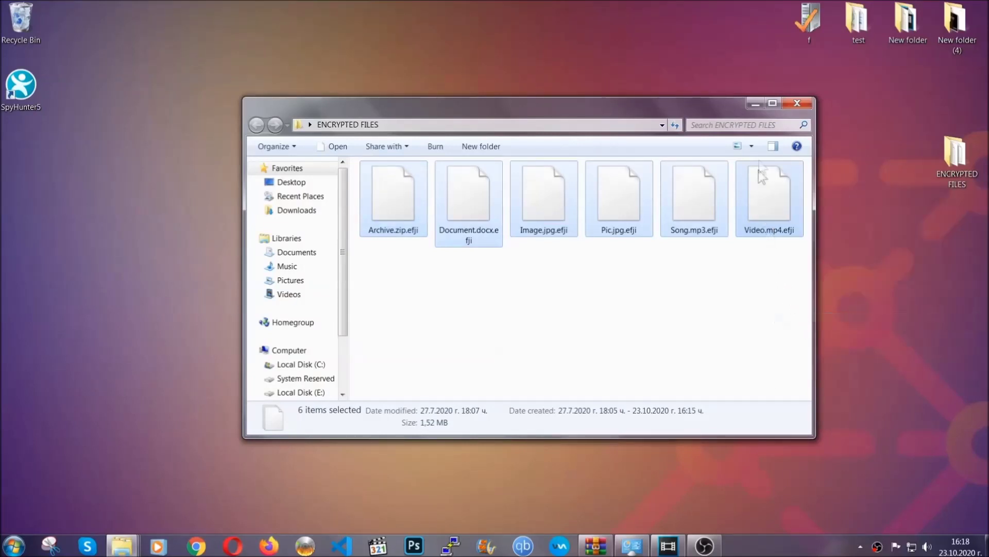
Step: Paste the six copied files onto FLASH DRIVE (H:) and close the drive window
{"action": "left_click", "coordinate": [754, 103]}
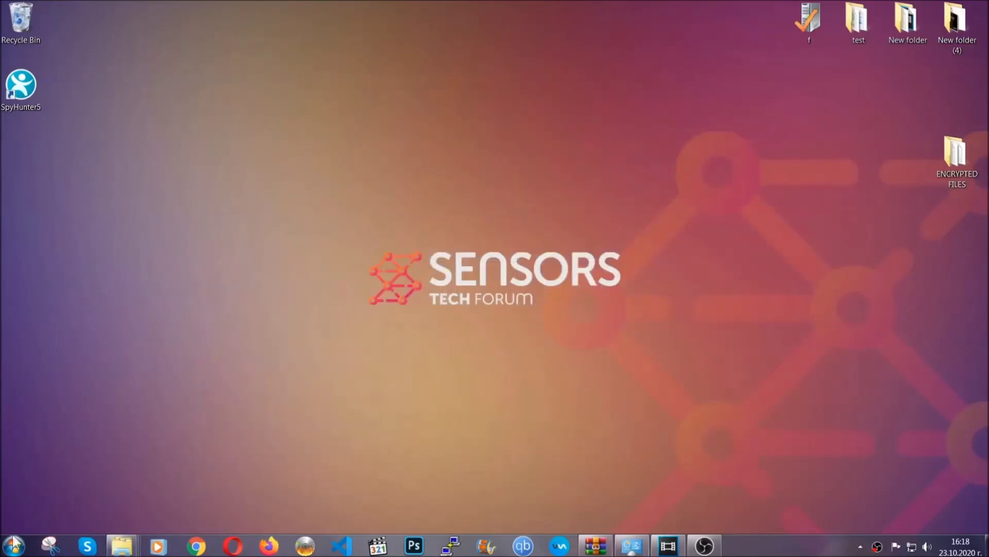
{"action": "left_click", "coordinate": [14, 545]}
{"action": "left_click", "coordinate": [188, 388]}
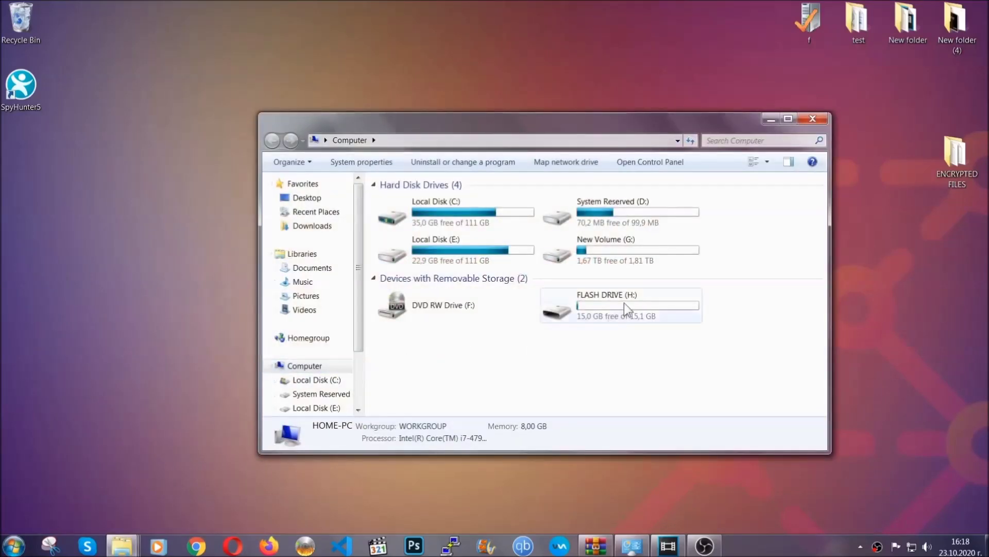
{"action": "double_click", "coordinate": [624, 302]}
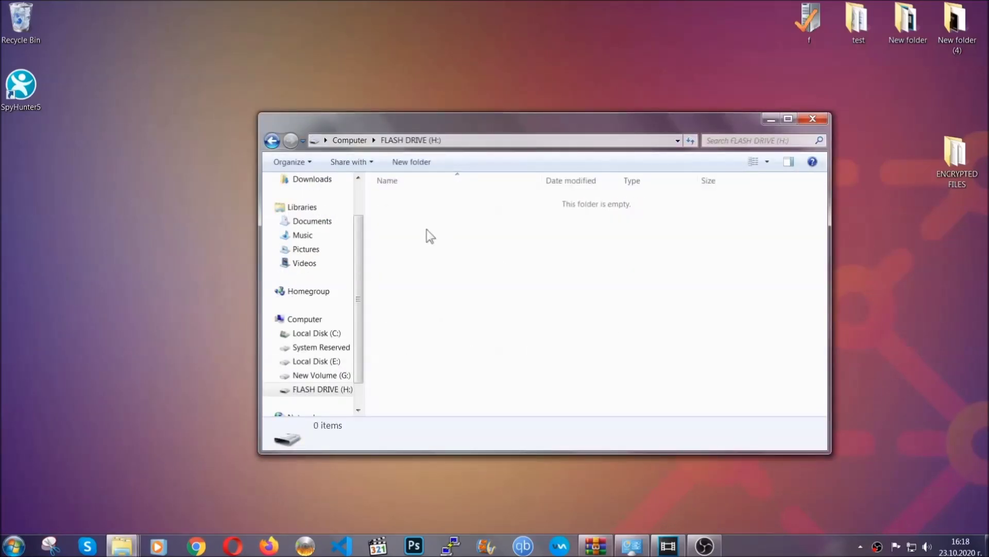
{"action": "right_click", "coordinate": [428, 231]}
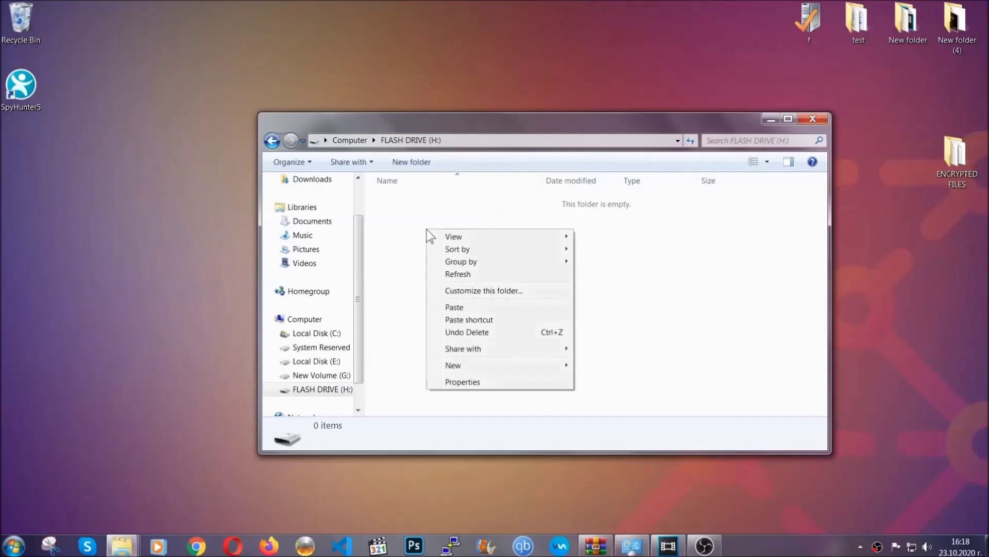
{"action": "left_click", "coordinate": [450, 308]}
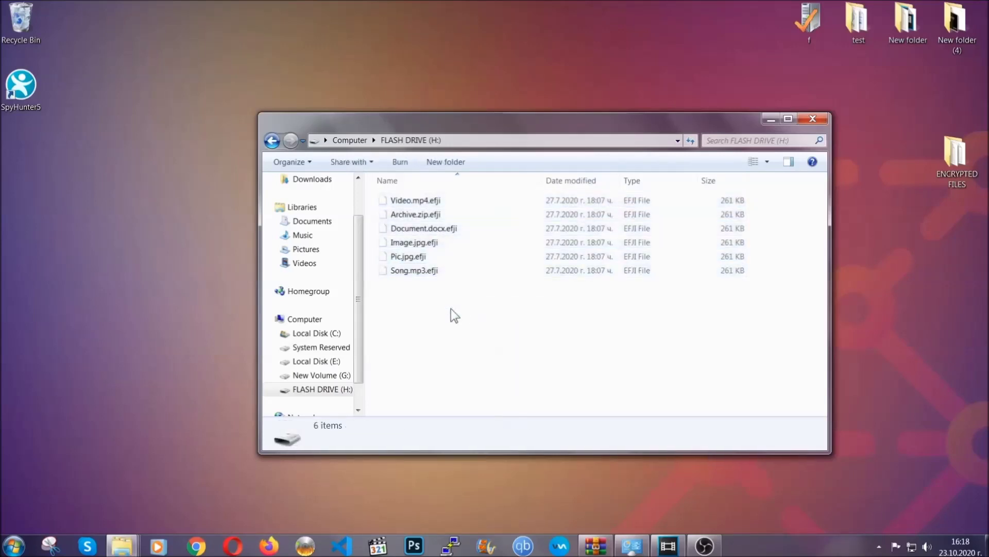
{"action": "left_click", "coordinate": [814, 119]}
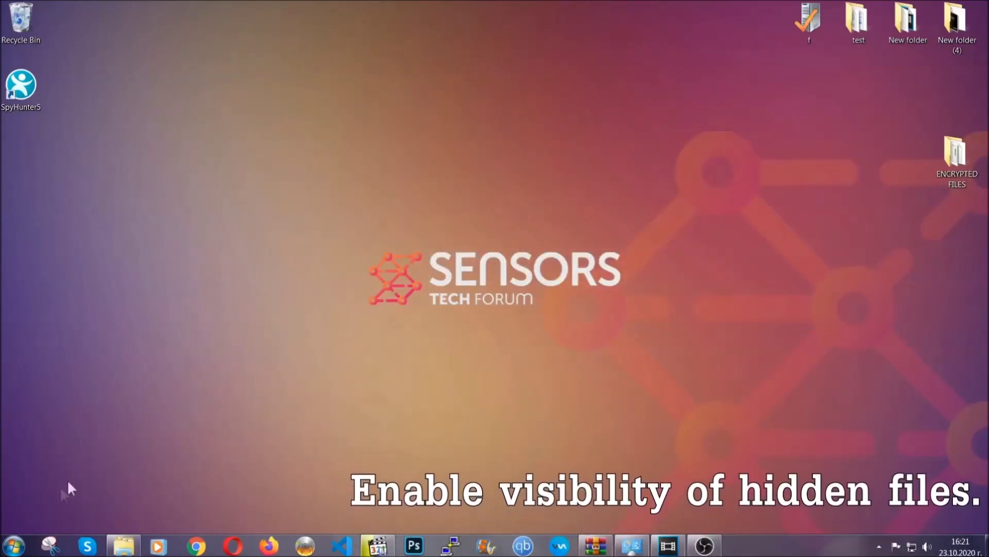
Step: Turn on 'Show hidden files, folders, and drives' in Folder Options and apply it
{"action": "left_click", "coordinate": [14, 545]}
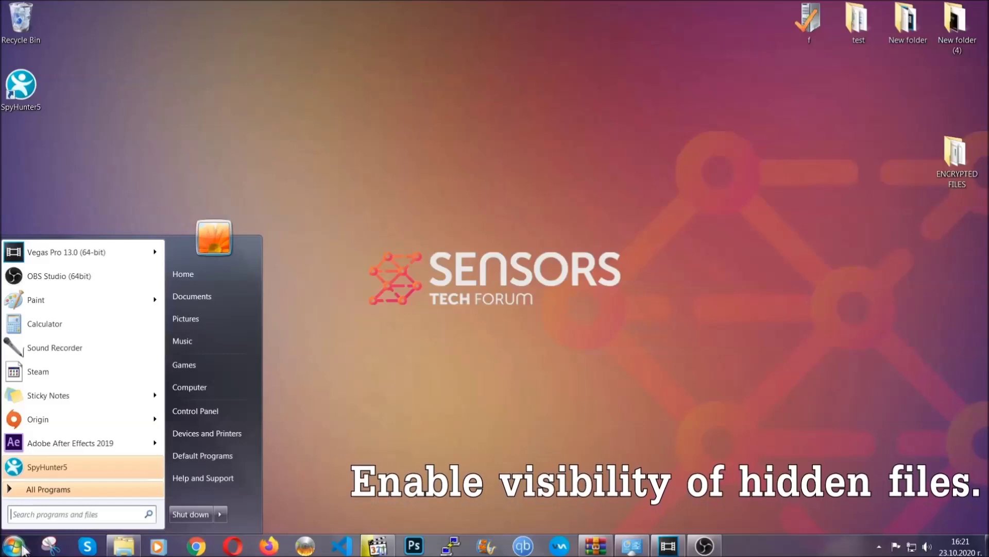
{"action": "left_click", "coordinate": [43, 504]}
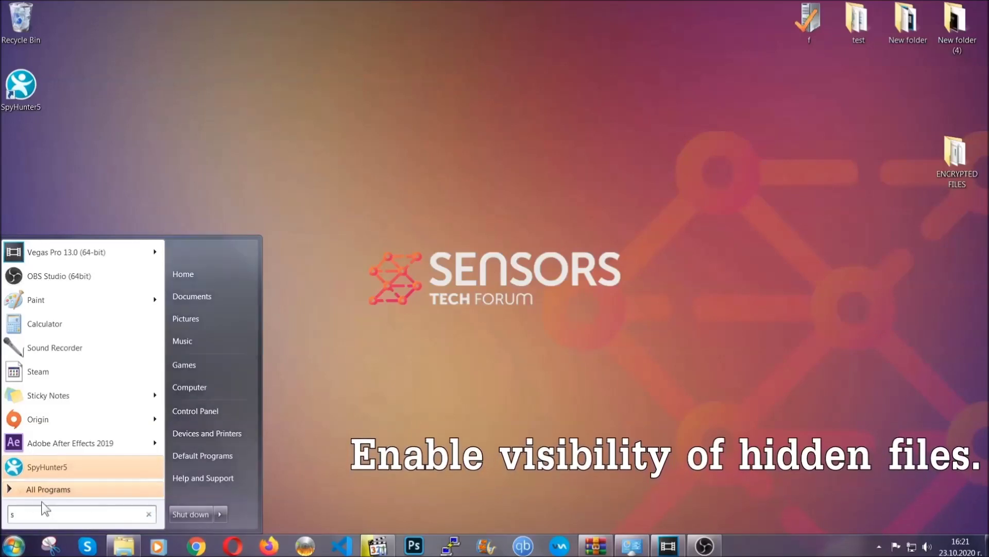
{"action": "type", "text": "show hid"}
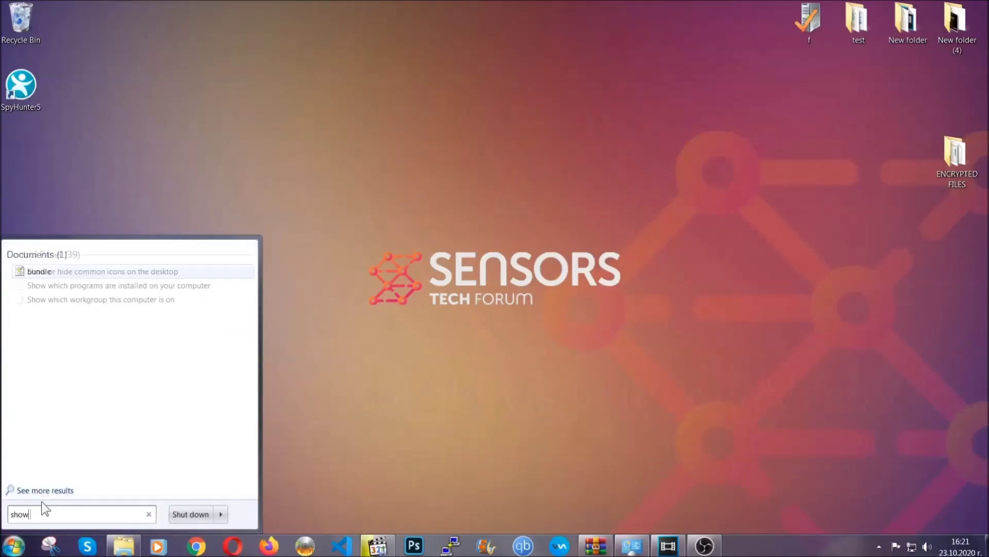
{"action": "type", "text": "den files "}
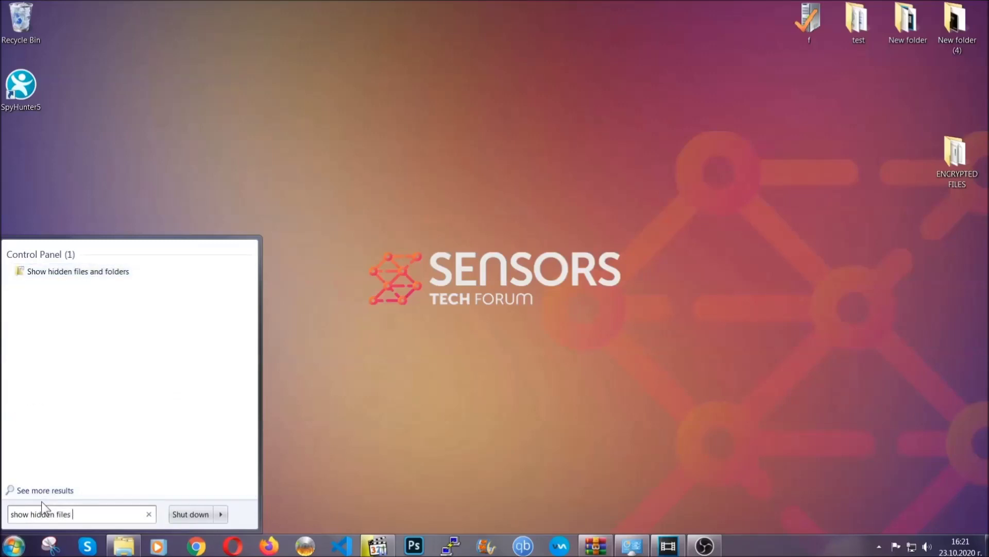
{"action": "type", "text": "and folders"}
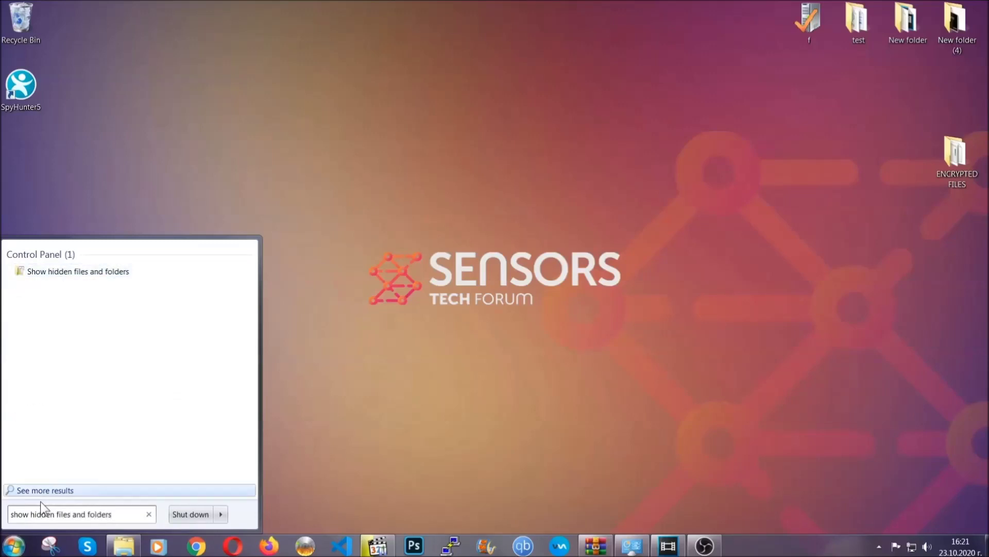
{"action": "left_click", "coordinate": [116, 273]}
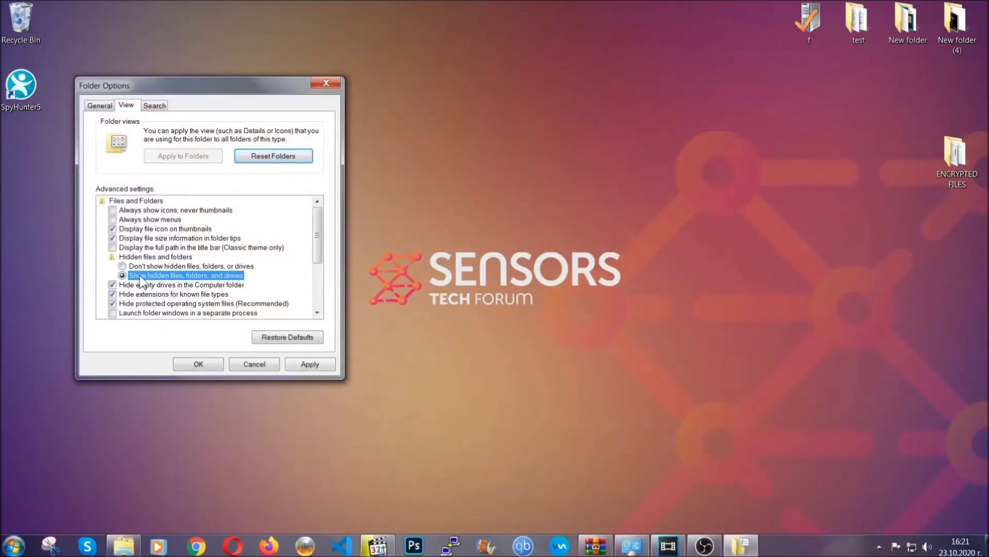
{"action": "left_click", "coordinate": [308, 364]}
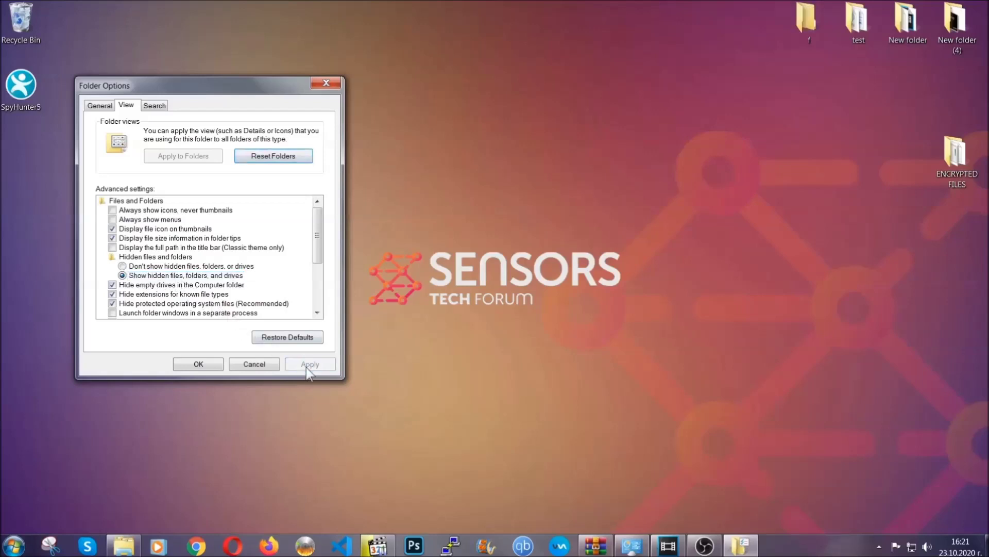
{"action": "left_click", "coordinate": [193, 364]}
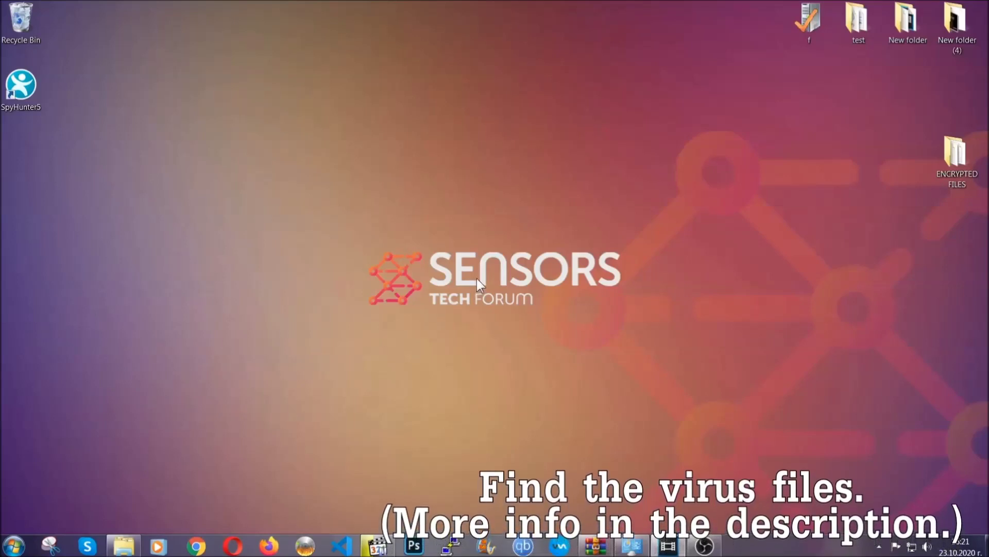
Step: Search the whole Computer for .exe files named Example Virus Name
{"action": "left_click", "coordinate": [13, 545]}
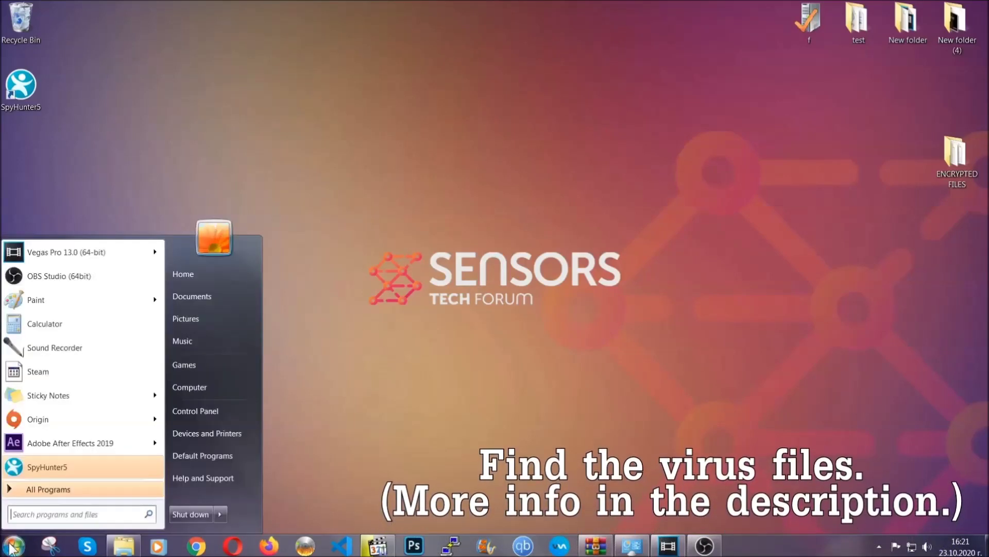
{"action": "left_click", "coordinate": [203, 385]}
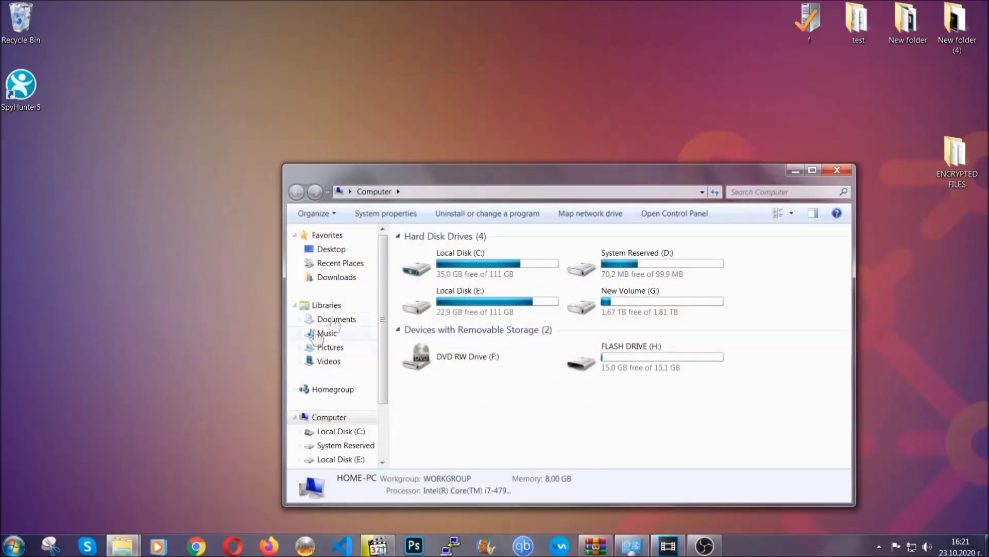
{"action": "left_click_drag", "start_coordinate": [540, 182], "coordinate": [475, 138]}
{"action": "type", "text": "files"}
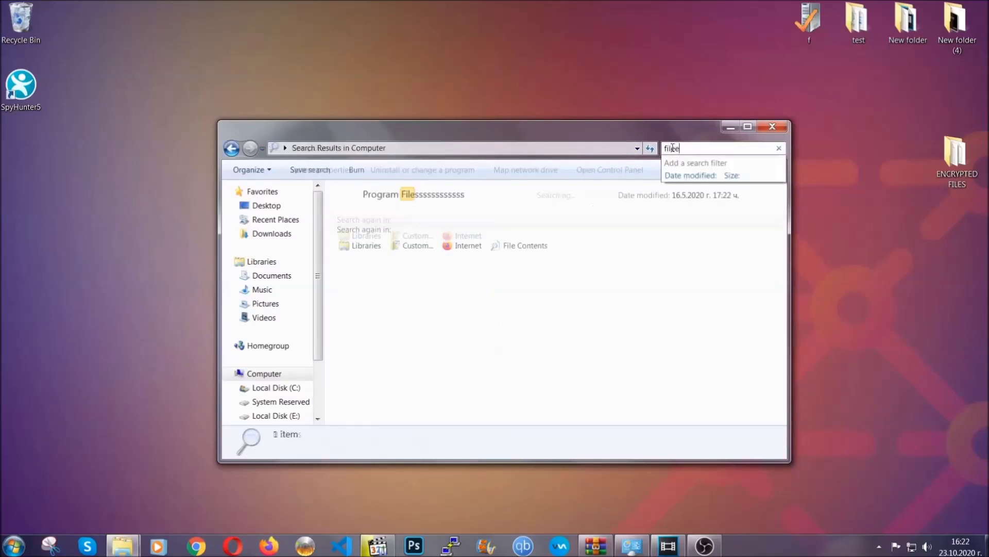
{"action": "type", "text": "extension:exe "}
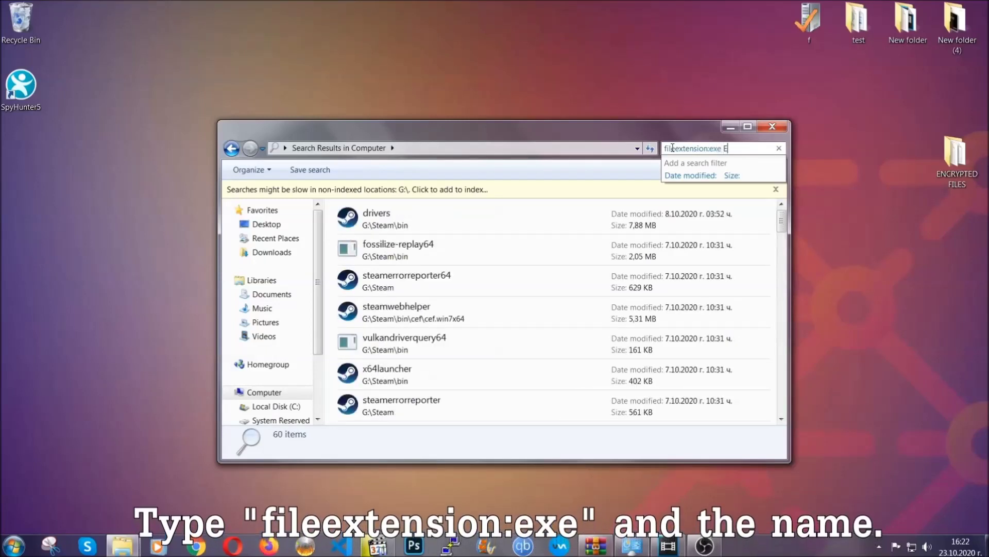
{"action": "type", "text": "Exampl"}
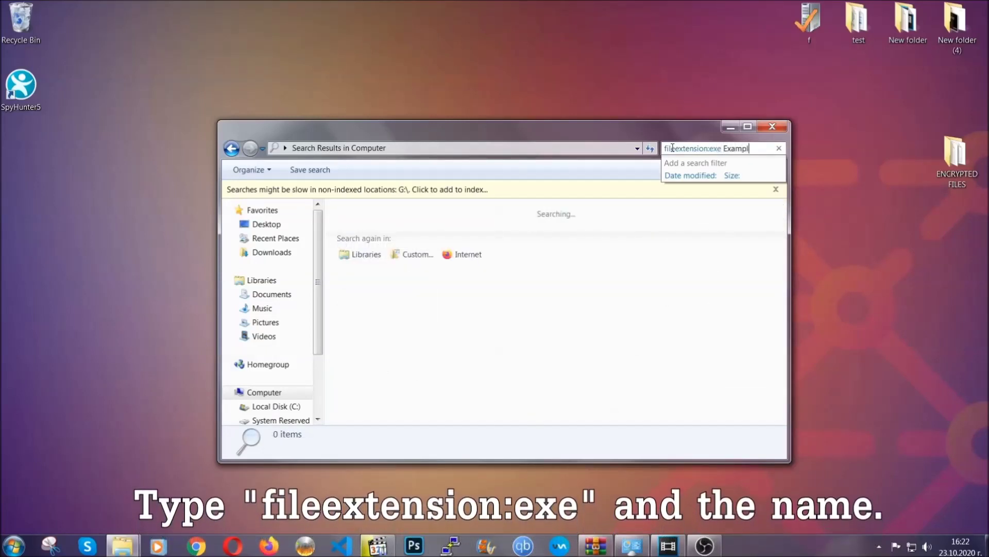
{"action": "type", "text": "e Virus Name"}
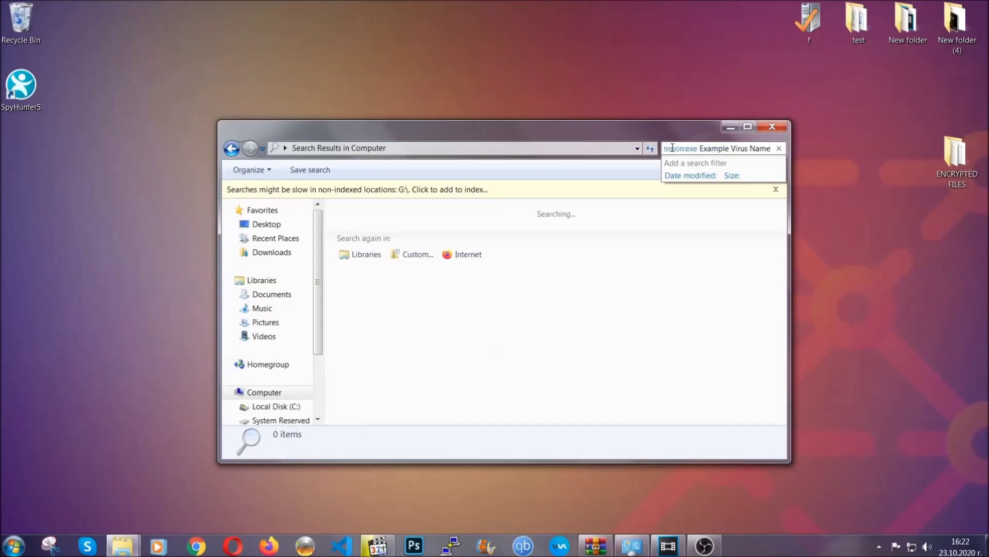
{"action": "key", "text": "Return"}
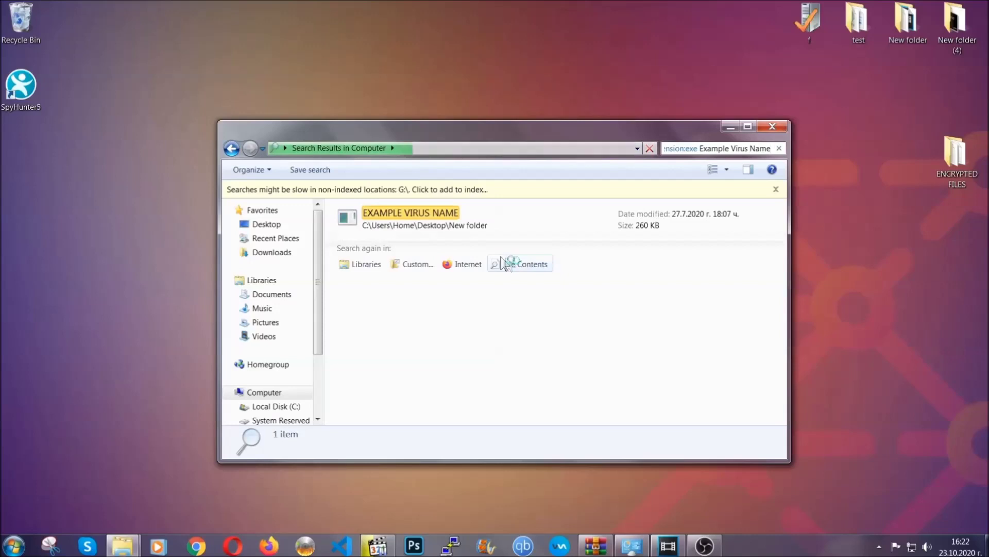
Step: Delete the EXAMPLE VIRUS NAME search result to the Recycle Bin and close the results window
{"action": "left_click", "coordinate": [434, 213]}
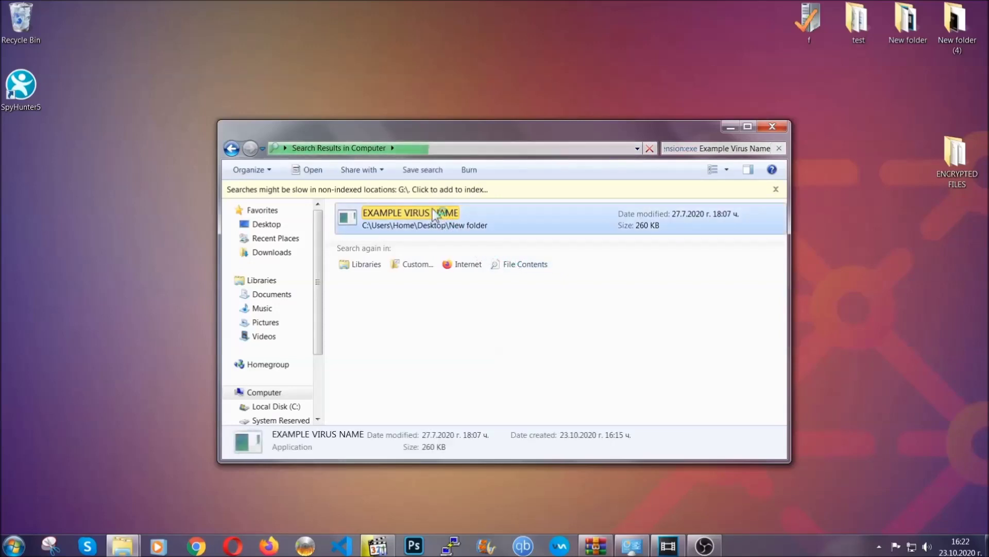
{"action": "right_click", "coordinate": [434, 215]}
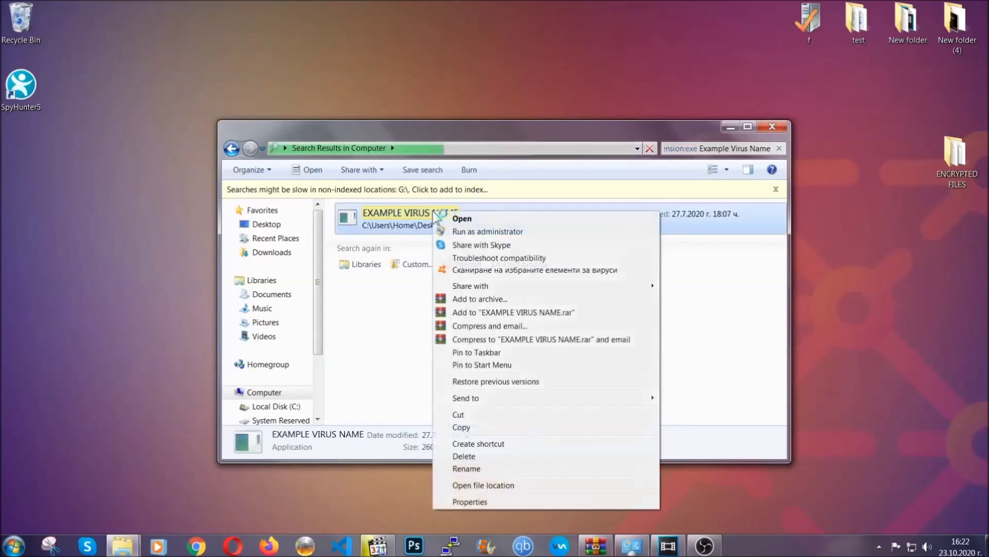
{"action": "left_click", "coordinate": [477, 456]}
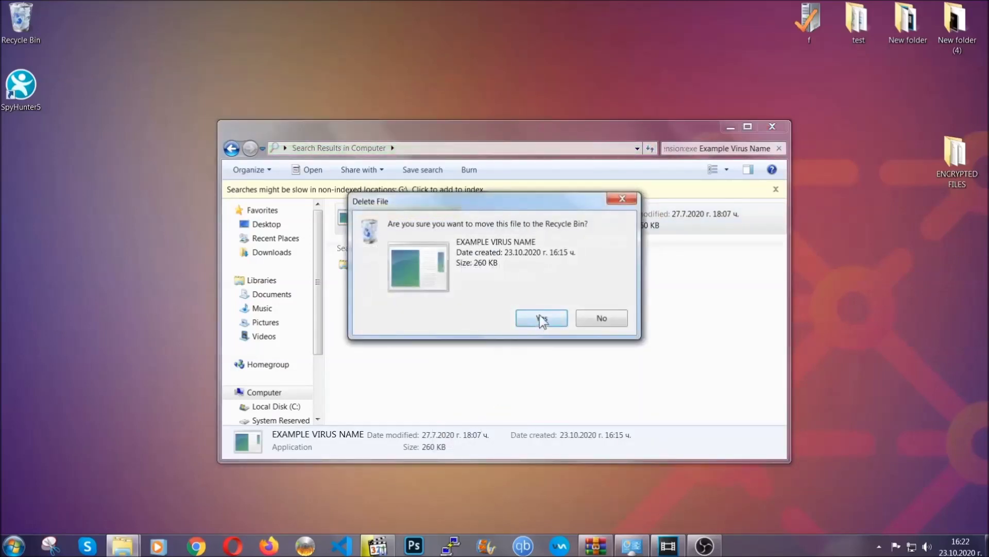
{"action": "left_click", "coordinate": [541, 319]}
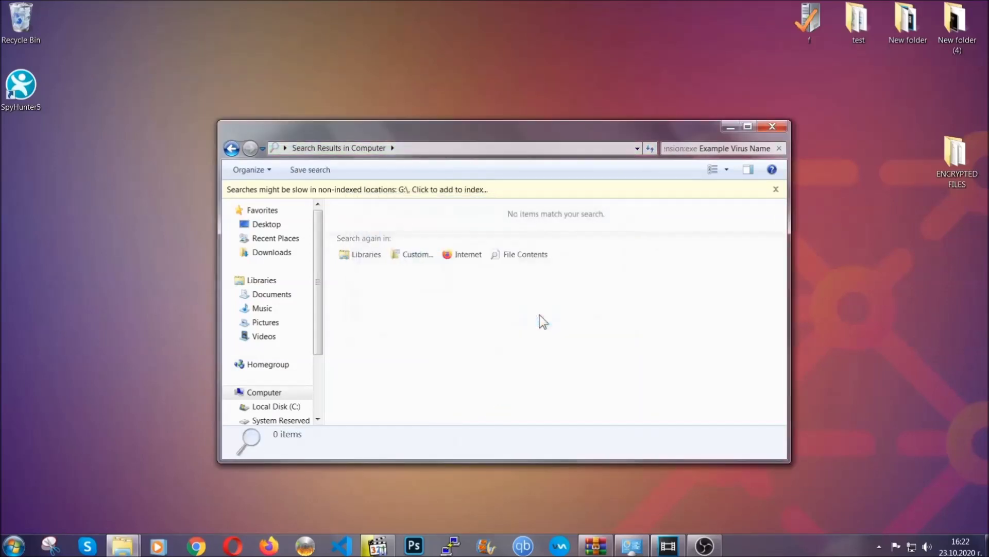
{"action": "left_click", "coordinate": [772, 127]}
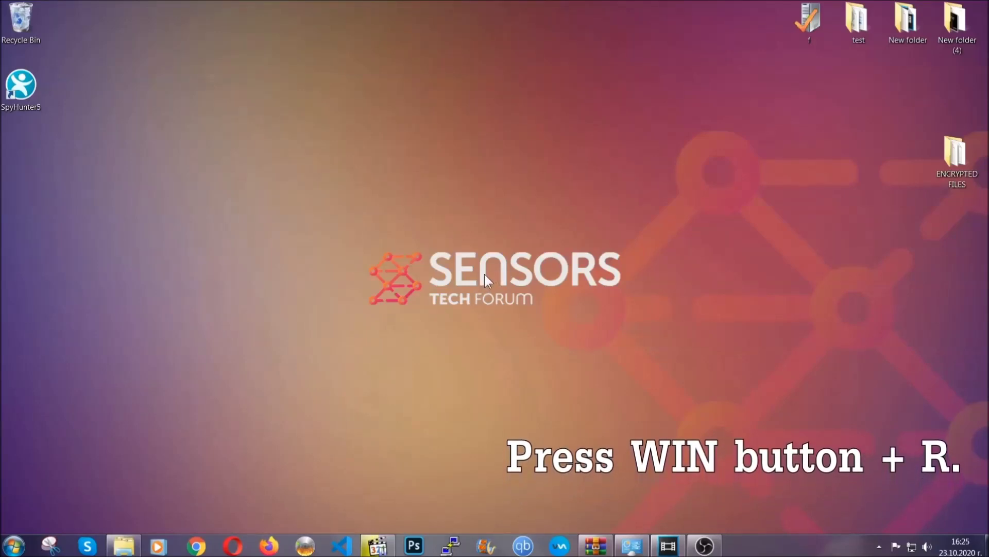
Step: Run REGEDIT from the Run box in place of the default cmd entry
{"action": "key", "text": "super+r"}
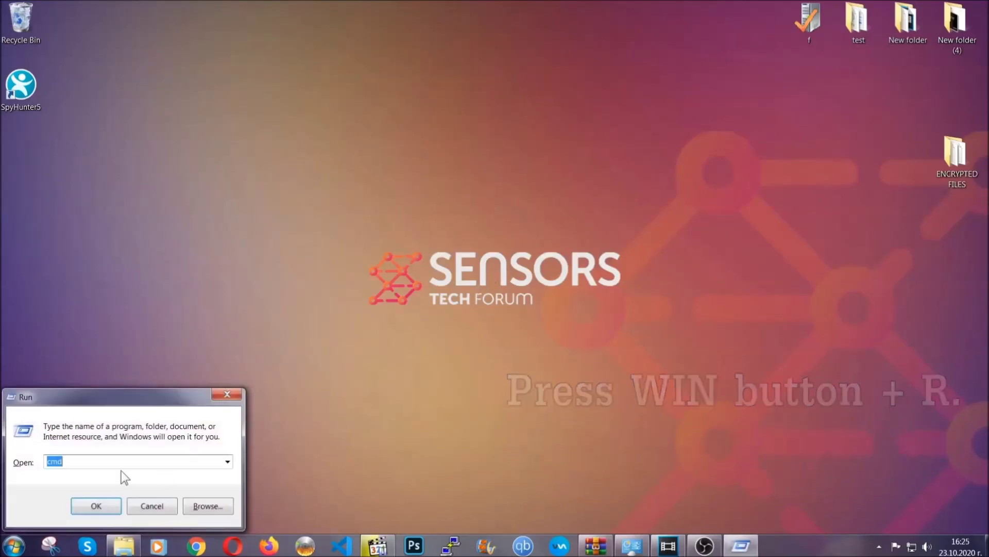
{"action": "left_click", "coordinate": [108, 469]}
{"action": "key", "text": "BackSpace"}
{"action": "key", "text": "BackSpace"}
{"action": "key", "text": "BackSpace"}
{"action": "type", "text": "REGEDIT"}
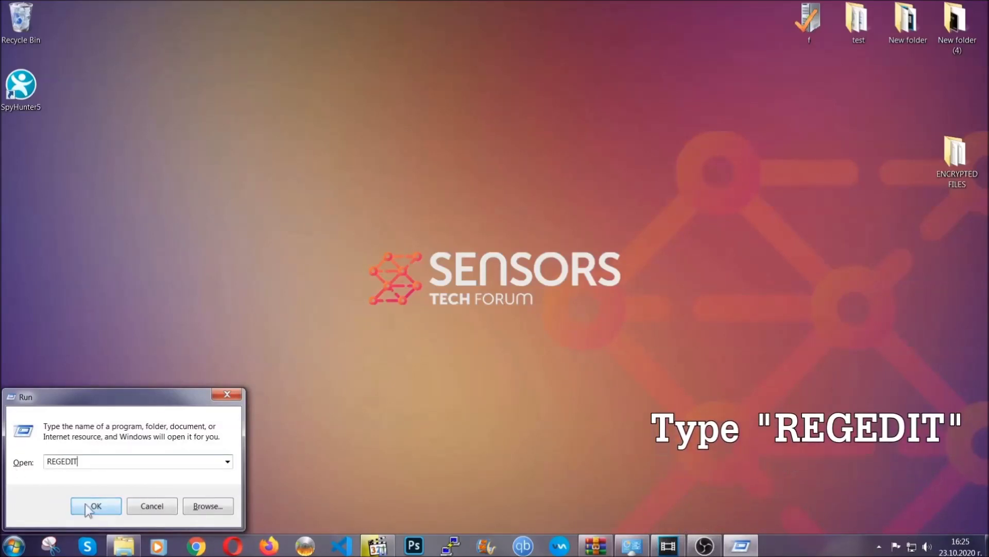
{"action": "left_click", "coordinate": [73, 506]}
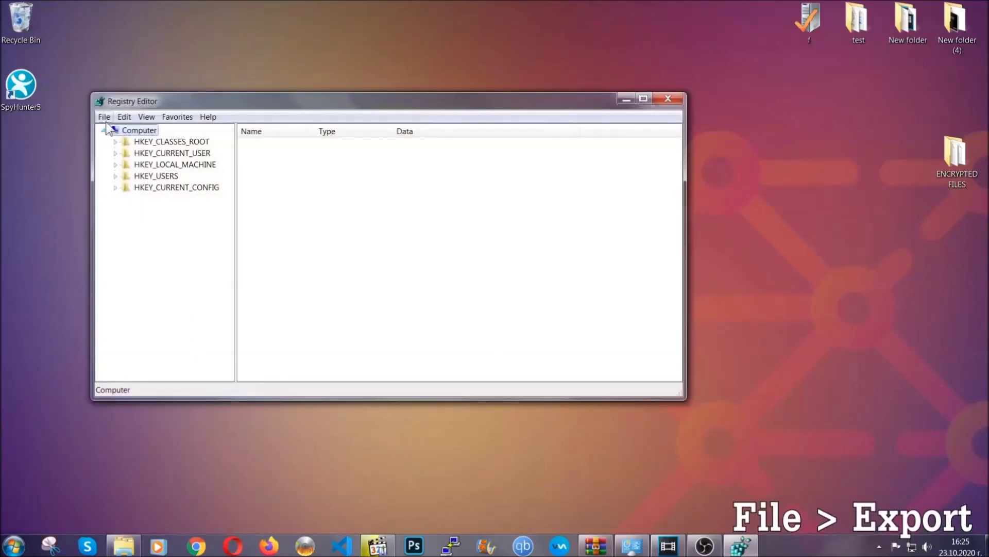
Step: Export the entire registry to the desktop as BACKUP.reg
{"action": "left_click", "coordinate": [105, 117]}
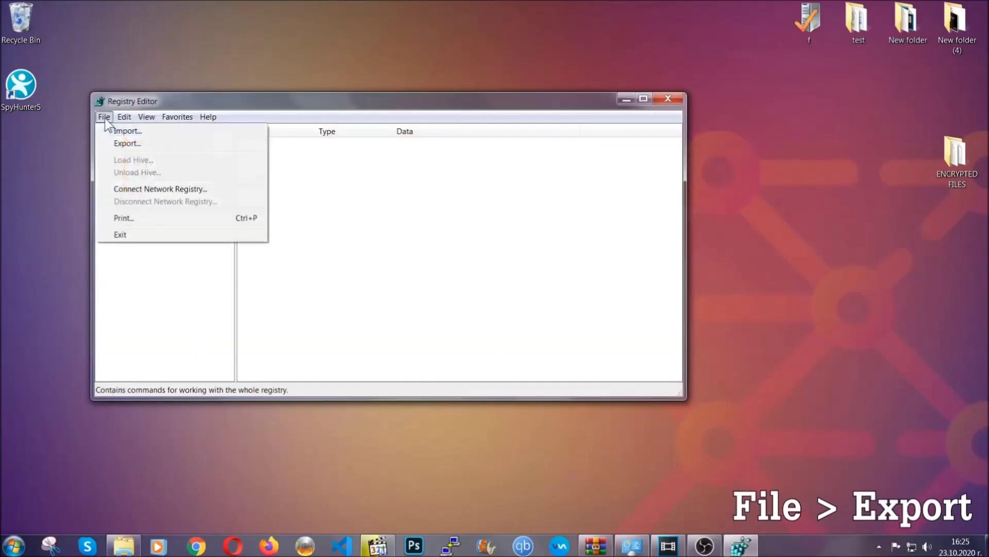
{"action": "left_click", "coordinate": [129, 143]}
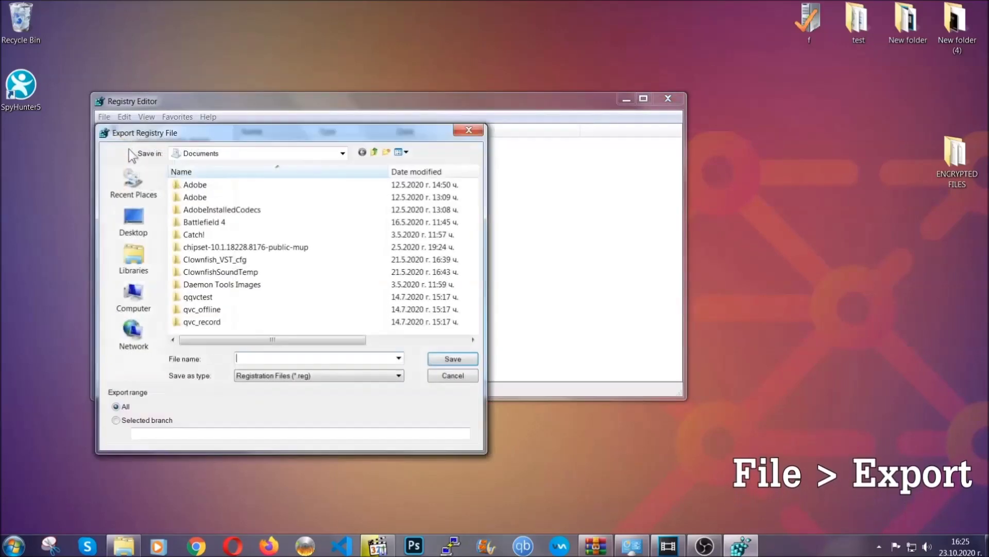
{"action": "left_click", "coordinate": [133, 219]}
{"action": "type", "text": "BACKUP"}
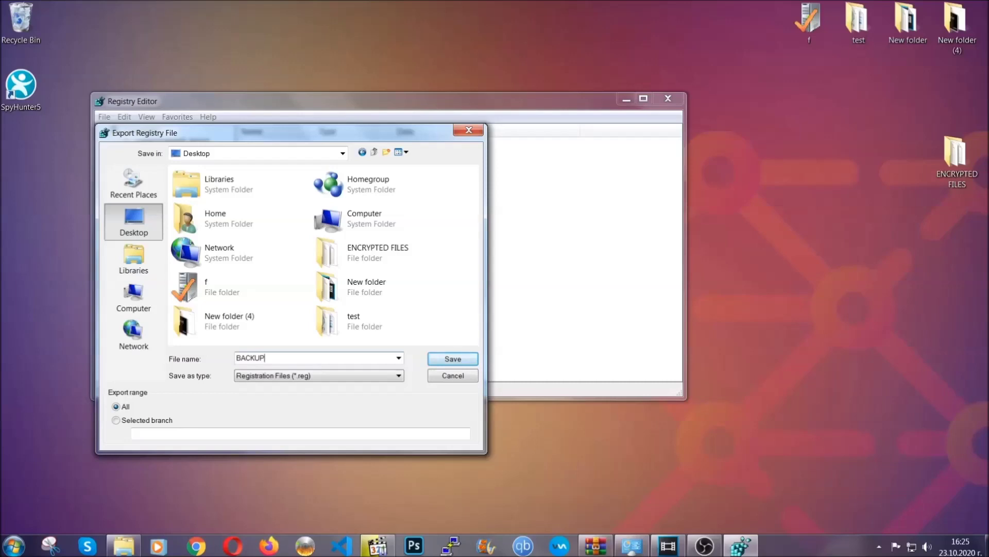
{"action": "left_click", "coordinate": [446, 361]}
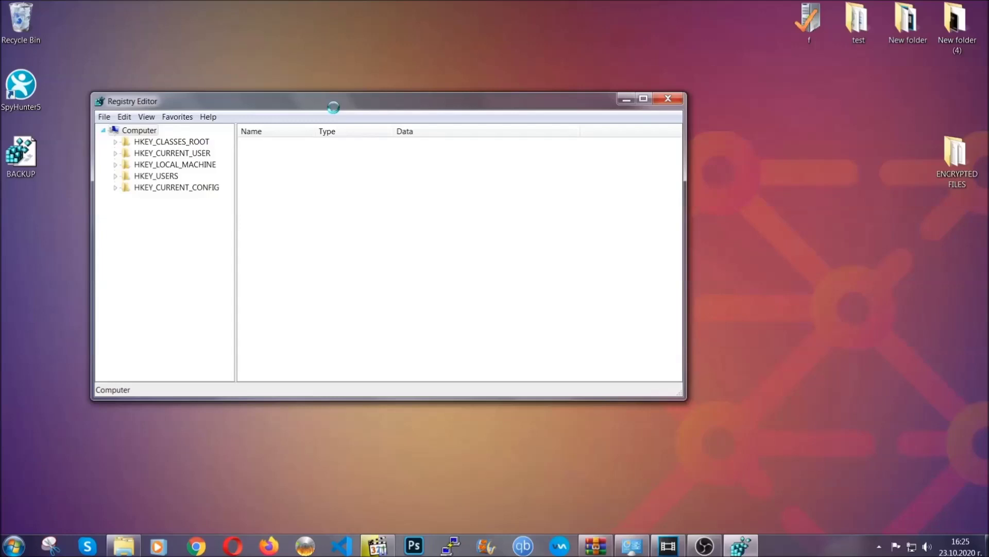
{"action": "left_click_drag", "start_coordinate": [333, 107], "coordinate": [431, 139]}
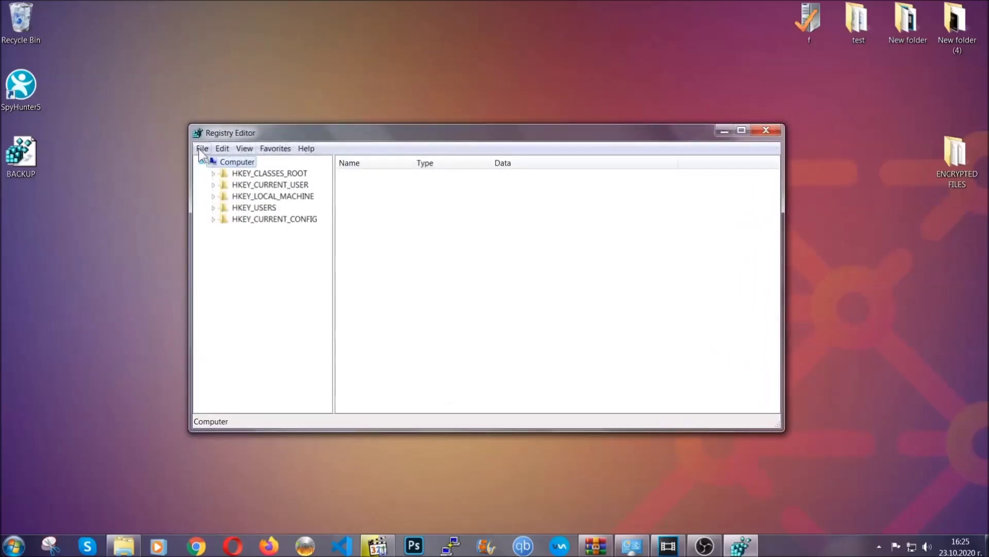
Step: Find the RunOnce key, then select the neighbouring Run key containing THE VIRUS
{"action": "left_click", "coordinate": [202, 148]}
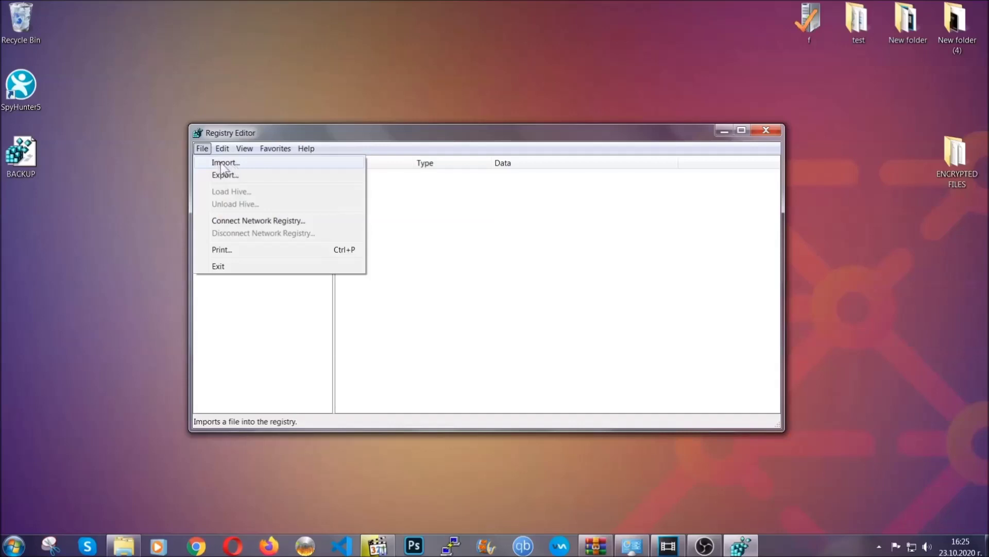
{"action": "left_click", "coordinate": [203, 149]}
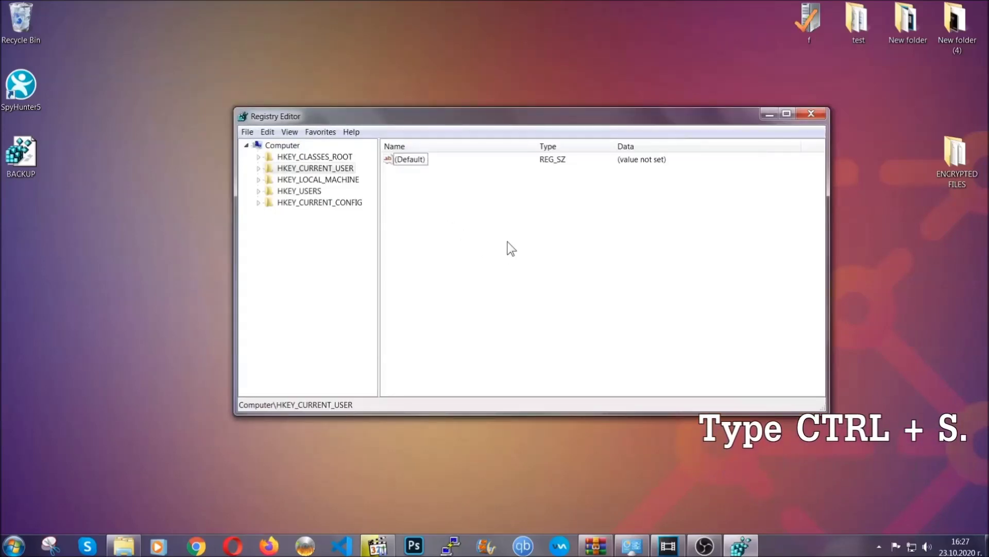
{"action": "key", "text": "ctrl+f"}
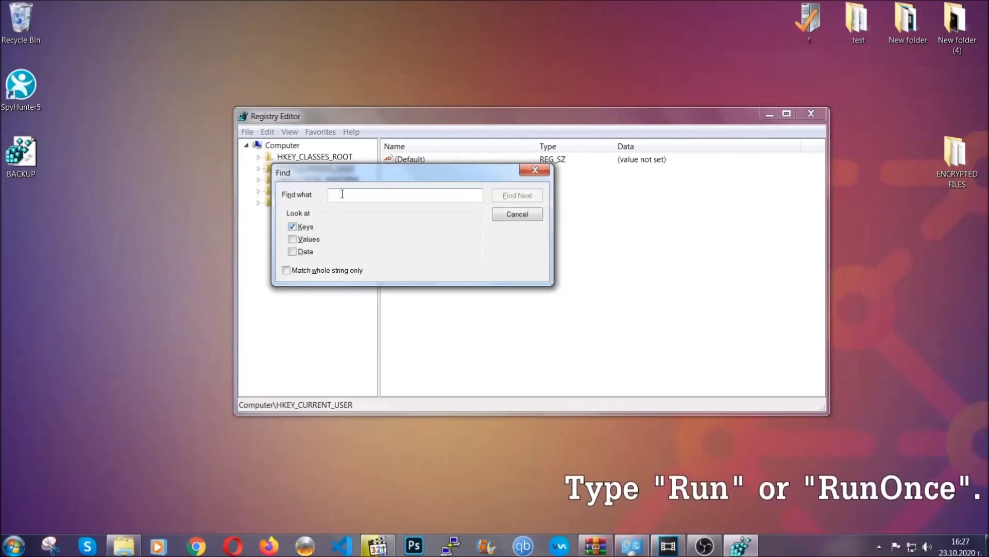
{"action": "type", "text": "RunO"}
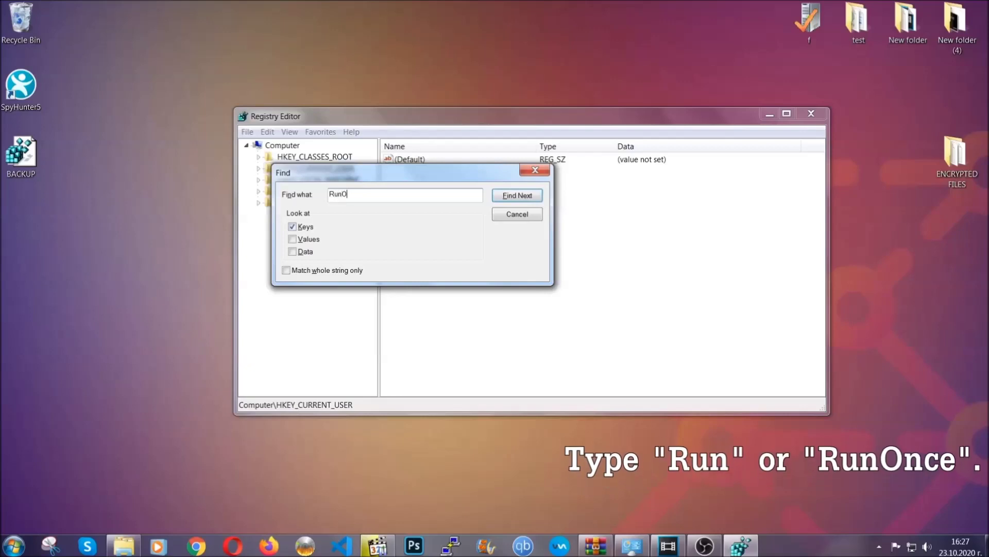
{"action": "type", "text": "nce"}
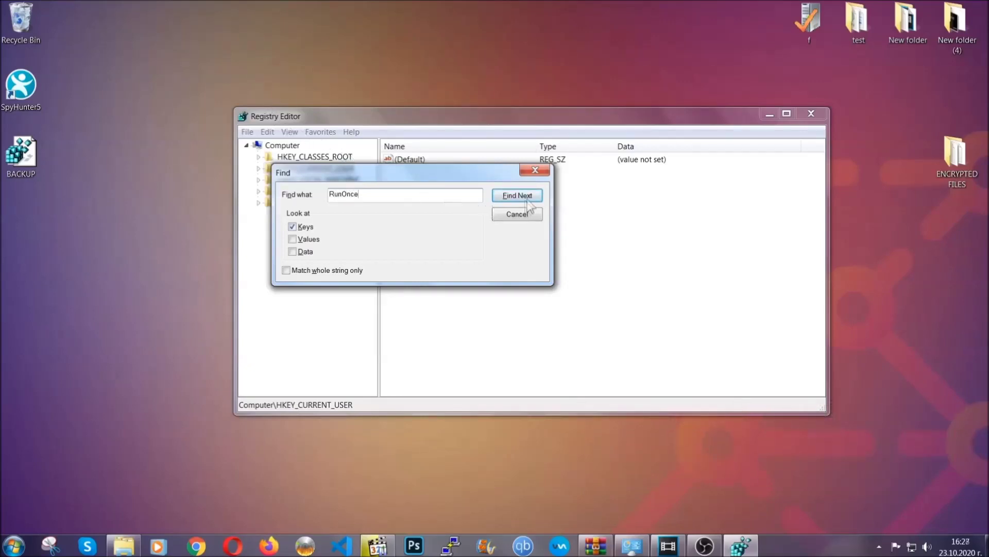
{"action": "left_click", "coordinate": [529, 198]}
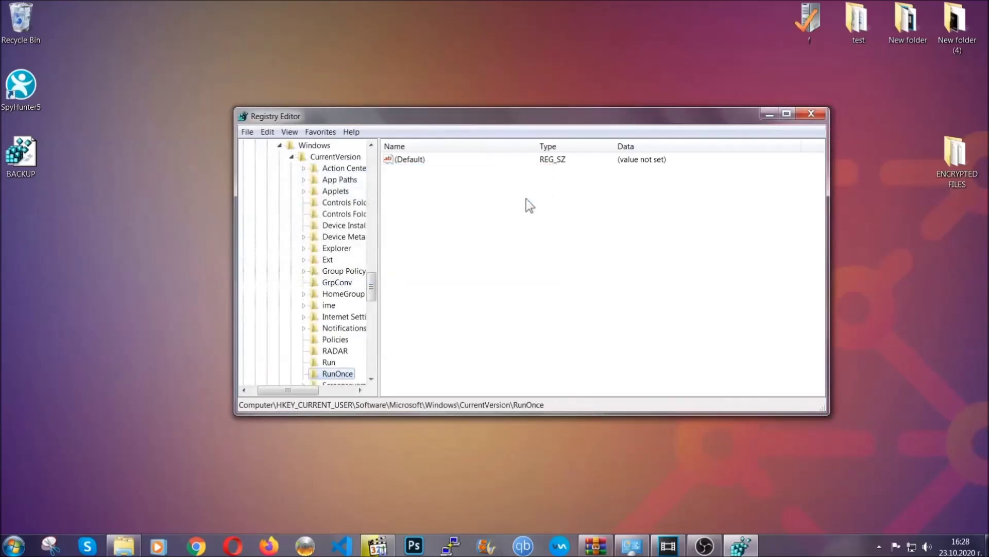
{"action": "left_click_drag", "start_coordinate": [372, 285], "coordinate": [373, 296]}
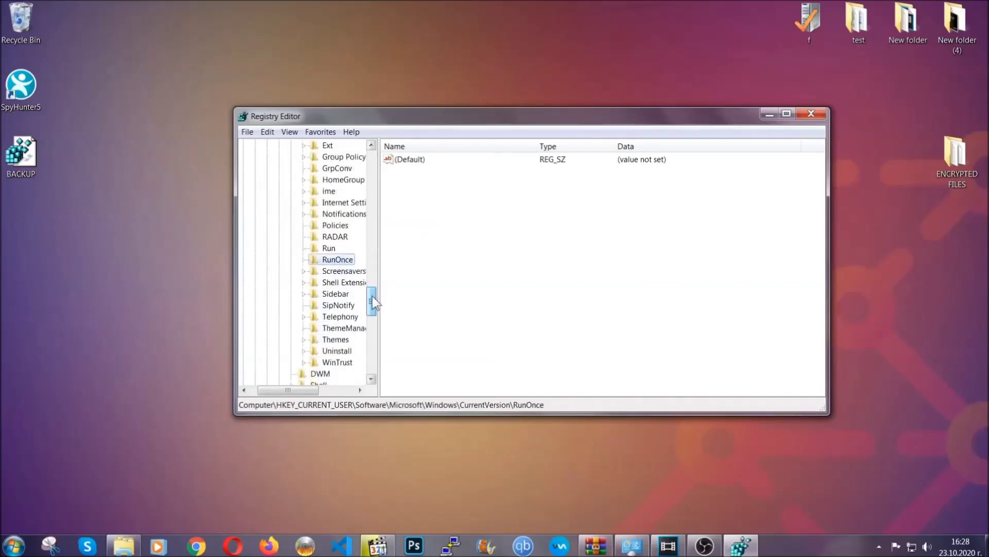
{"action": "left_click", "coordinate": [329, 248]}
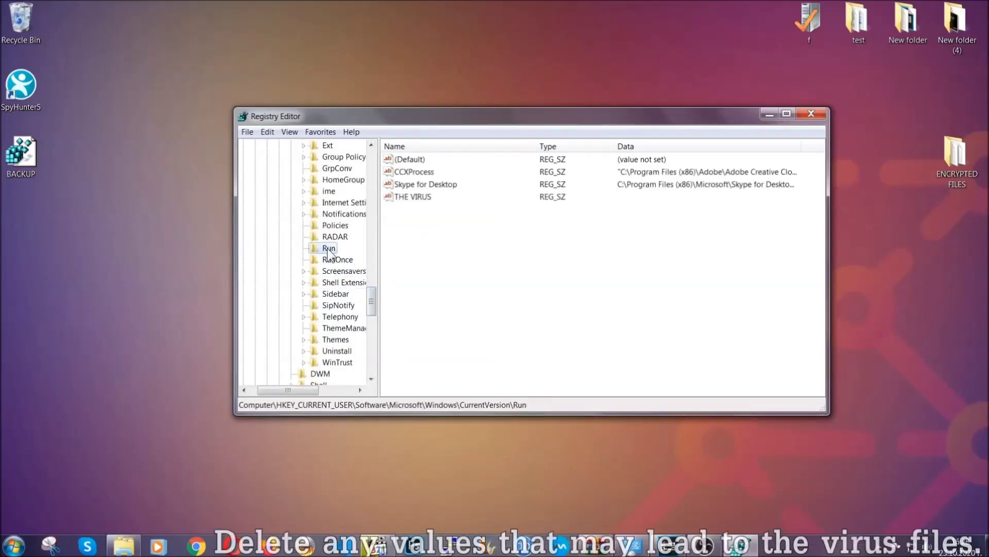
Step: Delete the THE VIRUS value from the Run key and confirm the deletion
{"action": "left_click", "coordinate": [406, 198]}
{"action": "right_click", "coordinate": [408, 203]}
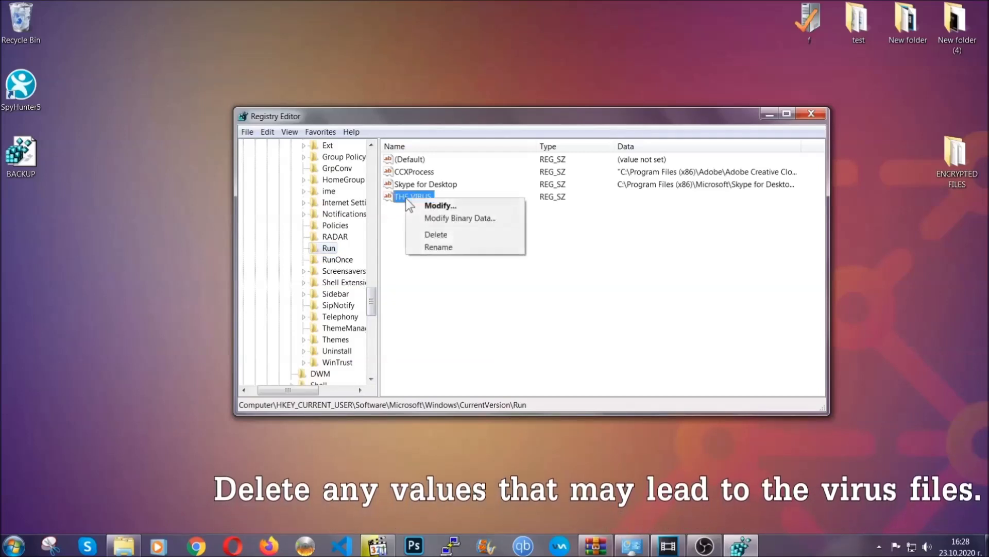
{"action": "left_click", "coordinate": [426, 235]}
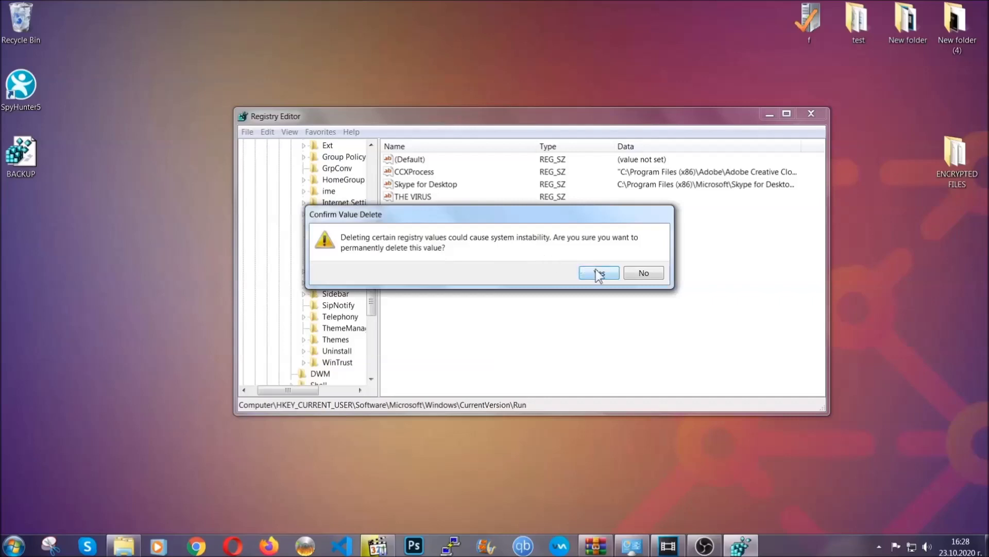
{"action": "left_click", "coordinate": [599, 274]}
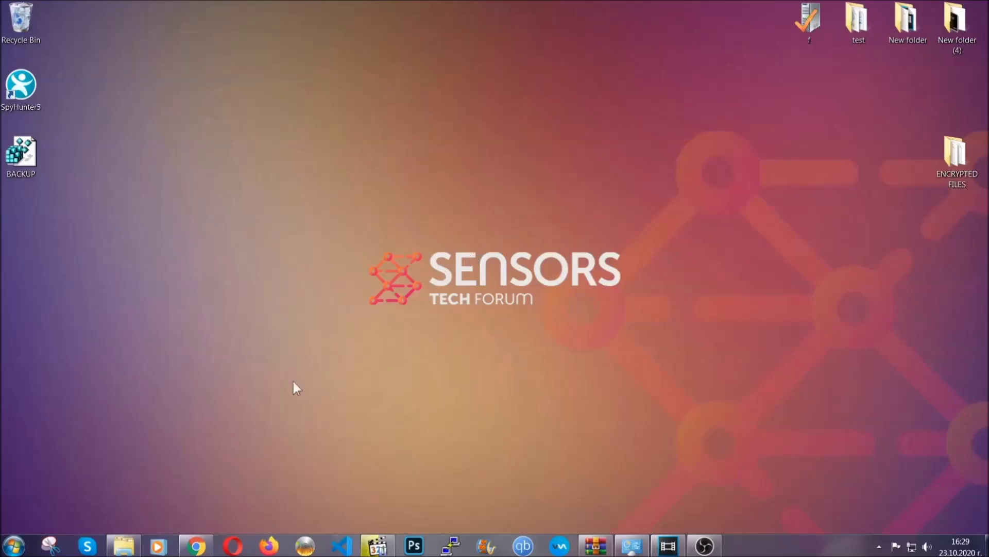
Step: Restore the SensorsTechForum recovery article in Chrome and expand its 'Method 2' Windows Backup section
{"action": "left_click", "coordinate": [196, 547]}
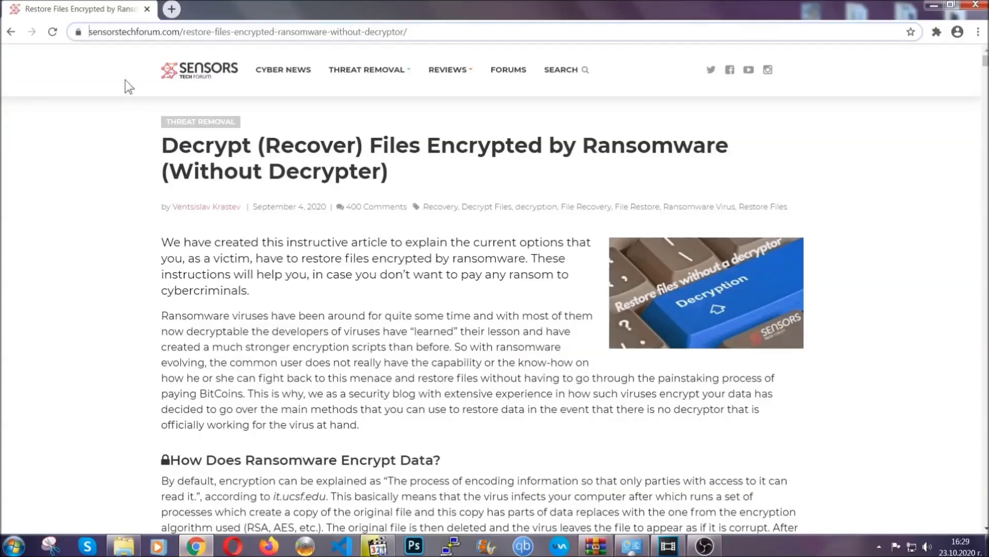
{"action": "left_click_drag", "start_coordinate": [90, 32], "coordinate": [446, 36]}
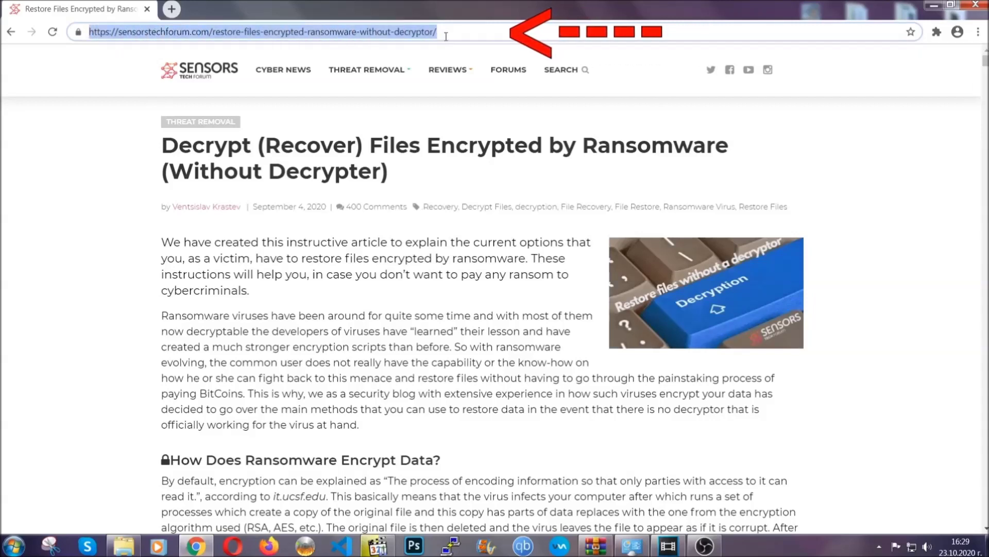
{"action": "mouse_move", "coordinate": [448, 69]}
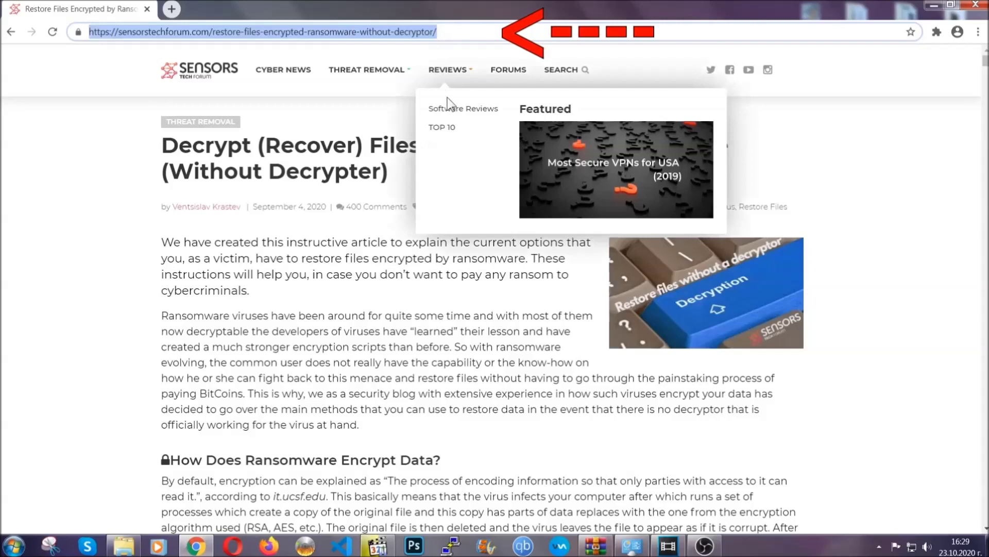
{"action": "scroll", "coordinate": [507, 281], "scroll_direction": "down", "scroll_amount": 5}
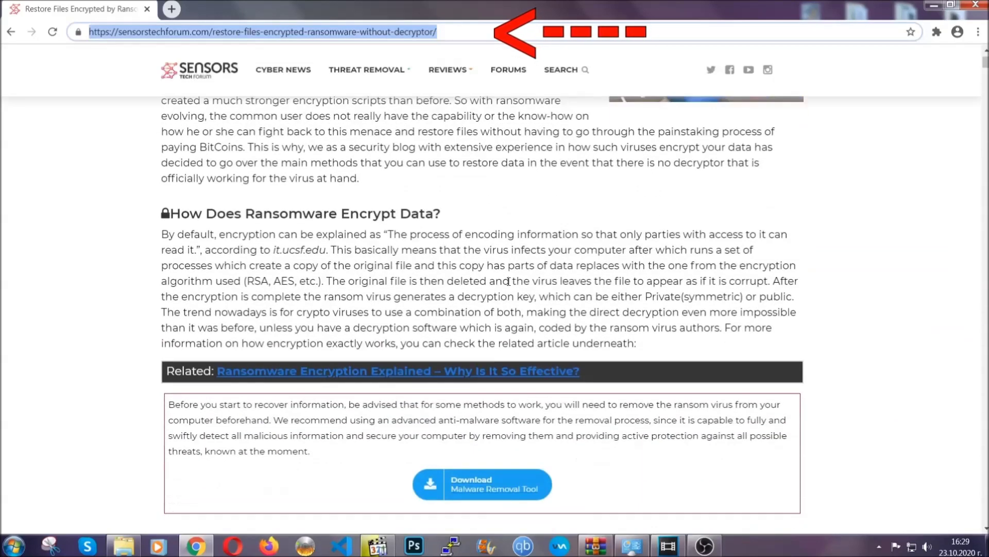
{"action": "scroll", "coordinate": [509, 281], "scroll_direction": "down", "scroll_amount": 2}
{"action": "scroll", "coordinate": [509, 281], "scroll_direction": "down", "scroll_amount": 3}
{"action": "scroll", "coordinate": [509, 281], "scroll_direction": "down", "scroll_amount": 2}
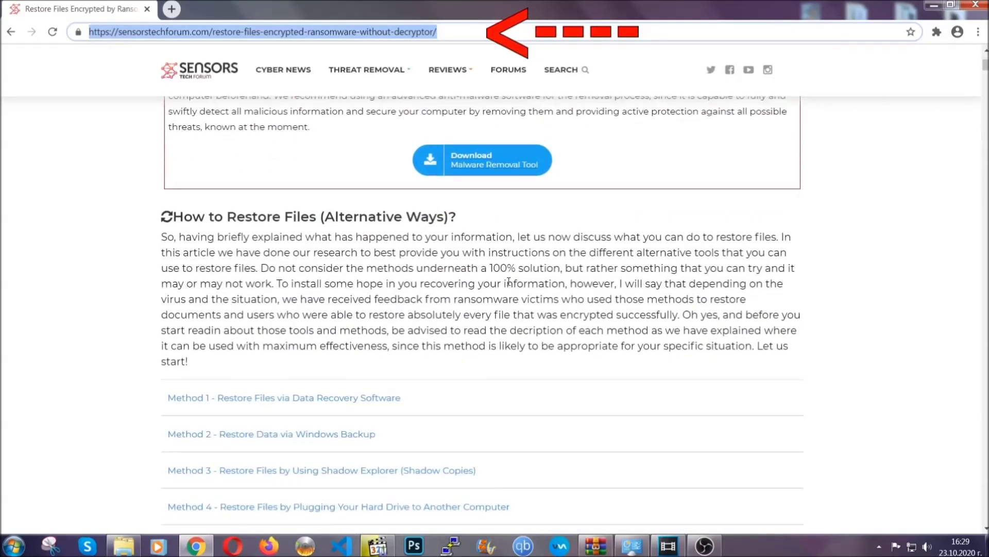
{"action": "scroll", "coordinate": [509, 281], "scroll_direction": "down", "scroll_amount": 1}
{"action": "scroll", "coordinate": [510, 283], "scroll_direction": "down", "scroll_amount": 2}
{"action": "scroll", "coordinate": [490, 286], "scroll_direction": "down", "scroll_amount": 1}
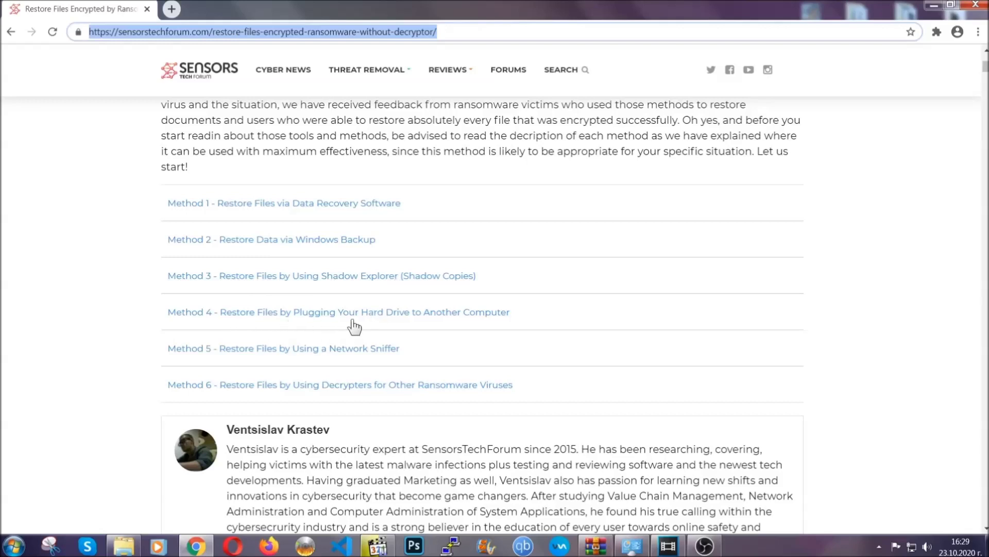
{"action": "left_click", "coordinate": [308, 238]}
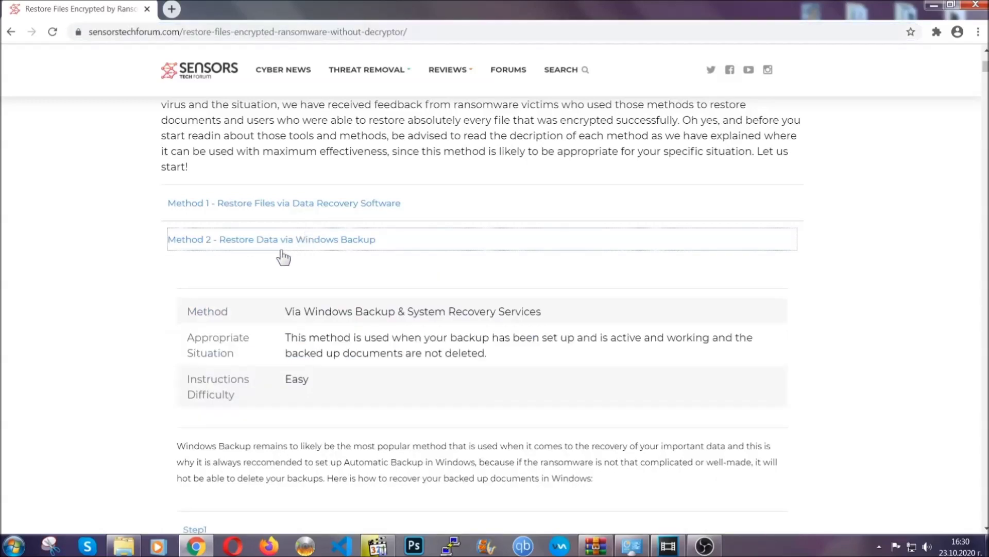
Step: Expand Step1, Step2 and Step3 of the Windows Backup restore instructions
{"action": "left_click_drag", "start_coordinate": [287, 307], "coordinate": [348, 384]}
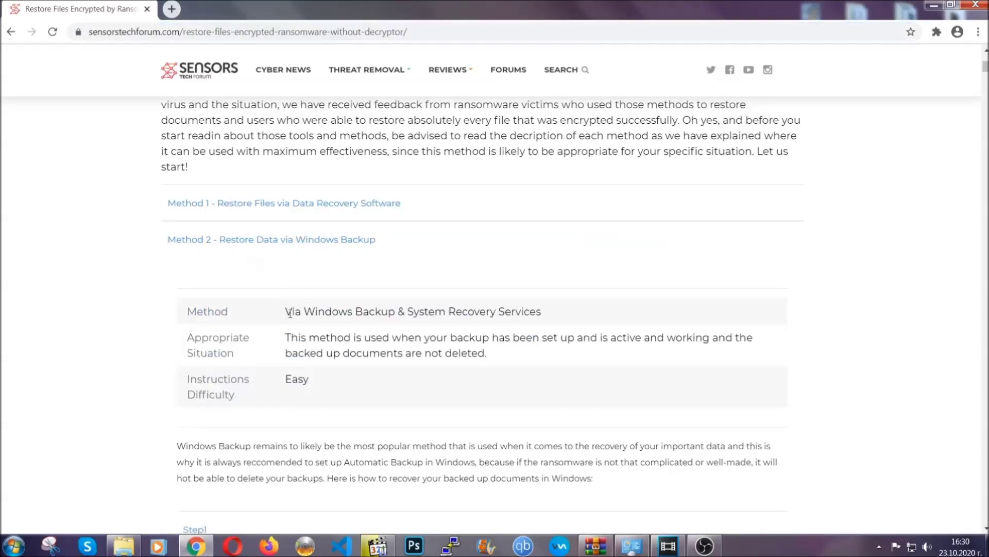
{"action": "left_click", "coordinate": [351, 388]}
{"action": "scroll", "coordinate": [354, 384], "scroll_direction": "down", "scroll_amount": 4}
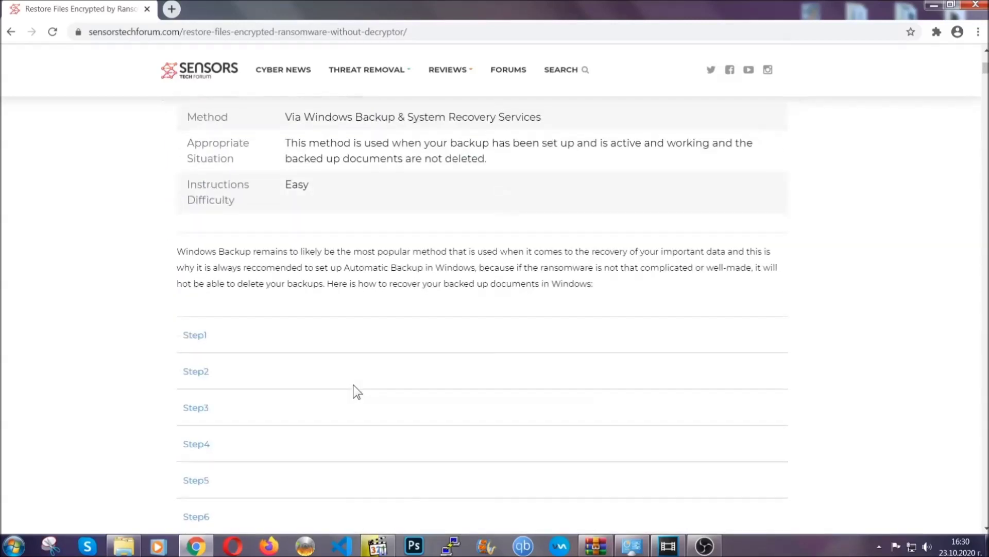
{"action": "scroll", "coordinate": [354, 385], "scroll_direction": "down", "scroll_amount": 1}
{"action": "left_click", "coordinate": [203, 270]}
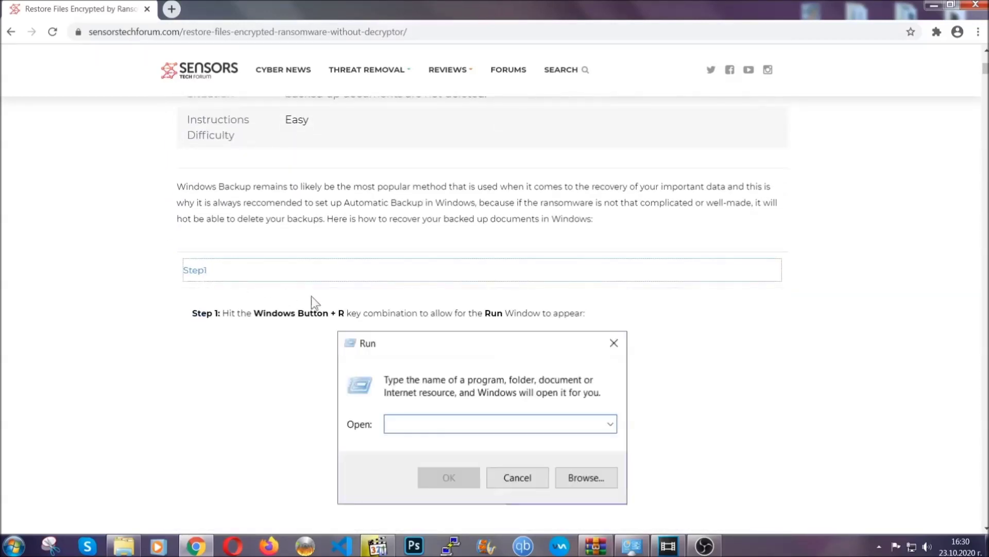
{"action": "scroll", "coordinate": [463, 319], "scroll_direction": "down", "scroll_amount": 5}
{"action": "left_click", "coordinate": [230, 321]}
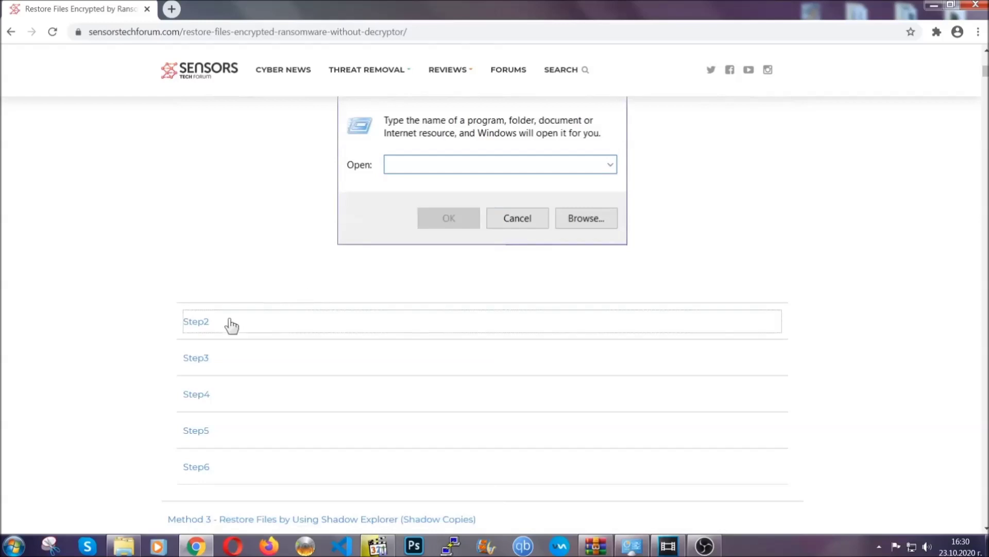
{"action": "scroll", "coordinate": [444, 325], "scroll_direction": "down", "scroll_amount": 5}
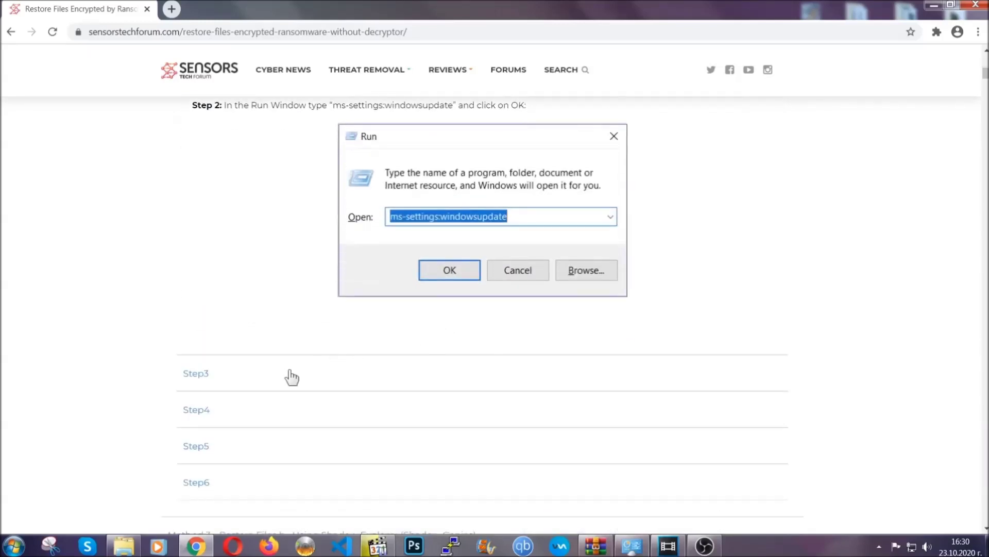
{"action": "left_click", "coordinate": [291, 376]}
Step: Read through the expanded backup steps, scroll back up, and minimize Chrome to the desktop
{"action": "scroll", "coordinate": [437, 353], "scroll_direction": "down", "scroll_amount": 1}
{"action": "scroll", "coordinate": [438, 354], "scroll_direction": "down", "scroll_amount": 3}
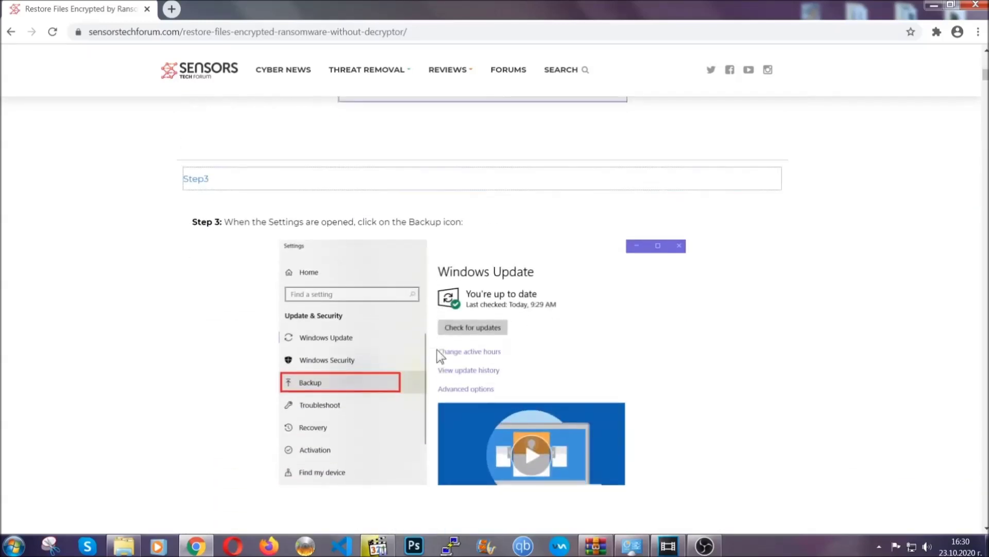
{"action": "scroll", "coordinate": [437, 349], "scroll_direction": "down", "scroll_amount": 2}
{"action": "scroll", "coordinate": [435, 352], "scroll_direction": "down", "scroll_amount": 3}
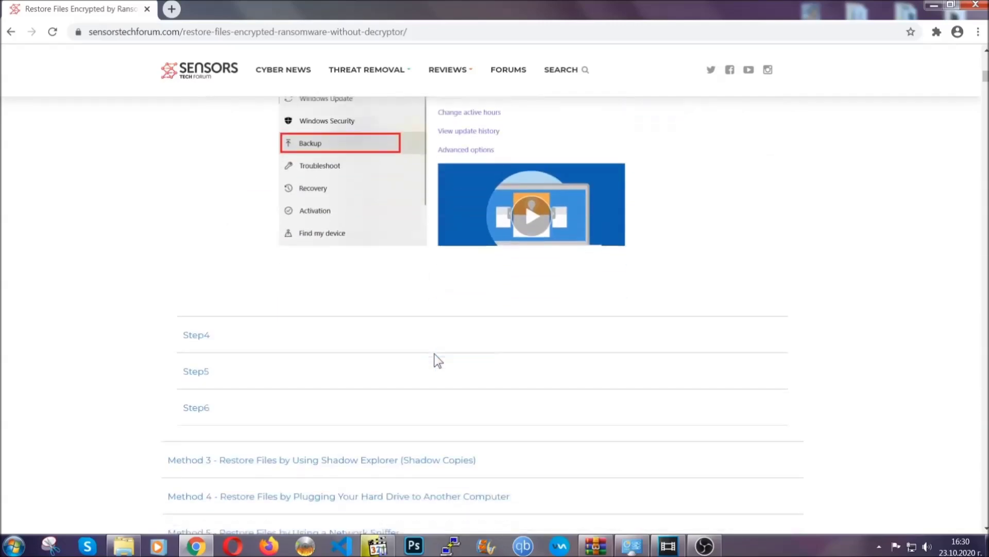
{"action": "scroll", "coordinate": [435, 354], "scroll_direction": "down", "scroll_amount": 1}
{"action": "scroll", "coordinate": [434, 354], "scroll_direction": "down", "scroll_amount": 3}
{"action": "scroll", "coordinate": [434, 353], "scroll_direction": "down", "scroll_amount": 2}
{"action": "scroll", "coordinate": [434, 354], "scroll_direction": "down", "scroll_amount": 1}
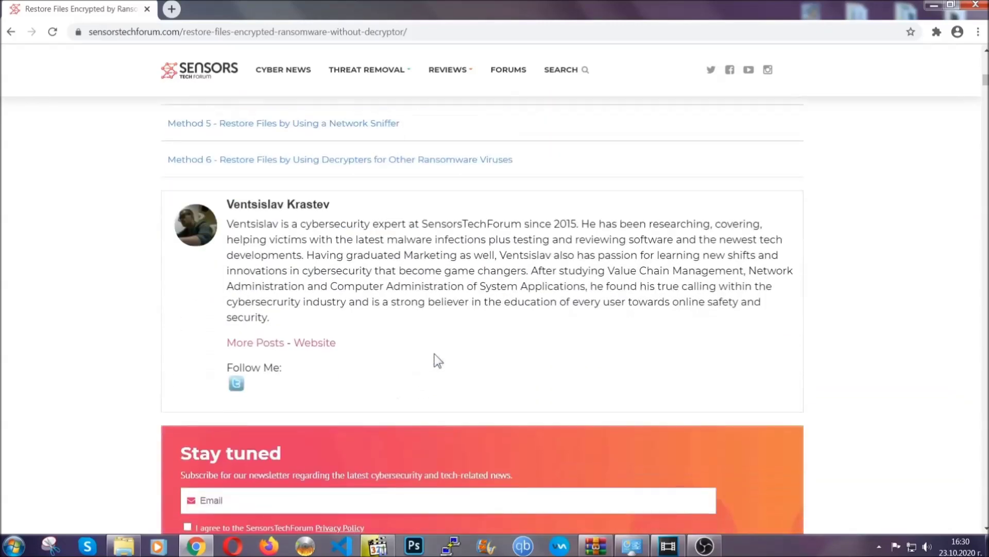
{"action": "scroll", "coordinate": [434, 353], "scroll_direction": "up", "scroll_amount": 3}
{"action": "scroll", "coordinate": [435, 354], "scroll_direction": "up", "scroll_amount": 5}
{"action": "scroll", "coordinate": [432, 363], "scroll_direction": "up", "scroll_amount": 5}
{"action": "scroll", "coordinate": [432, 368], "scroll_direction": "up", "scroll_amount": 5}
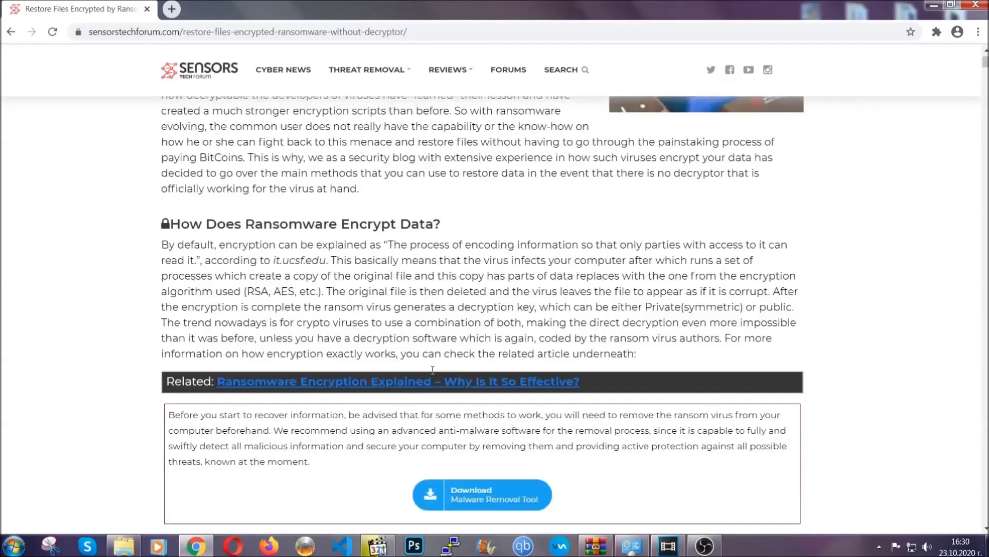
{"action": "scroll", "coordinate": [433, 369], "scroll_direction": "up", "scroll_amount": 5}
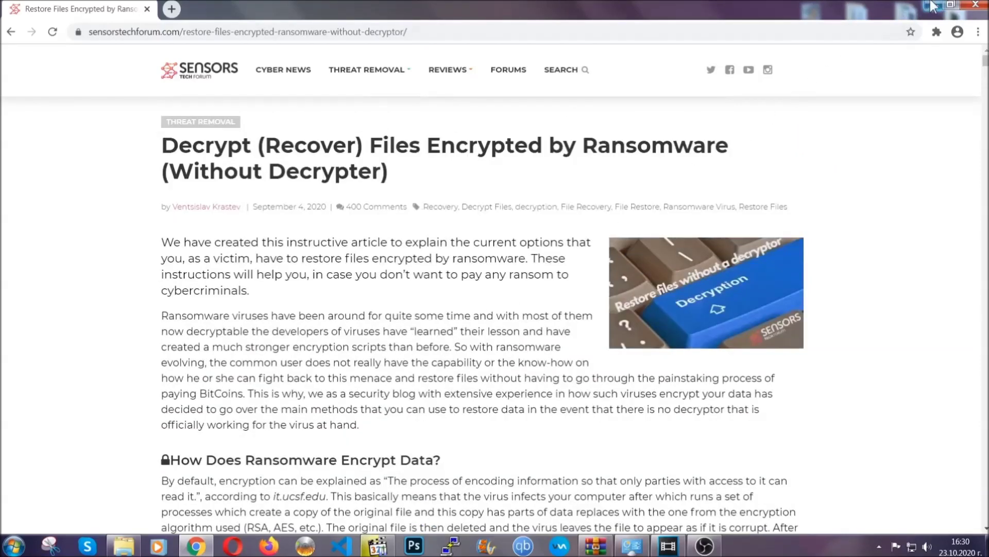
{"action": "left_click", "coordinate": [933, 5]}
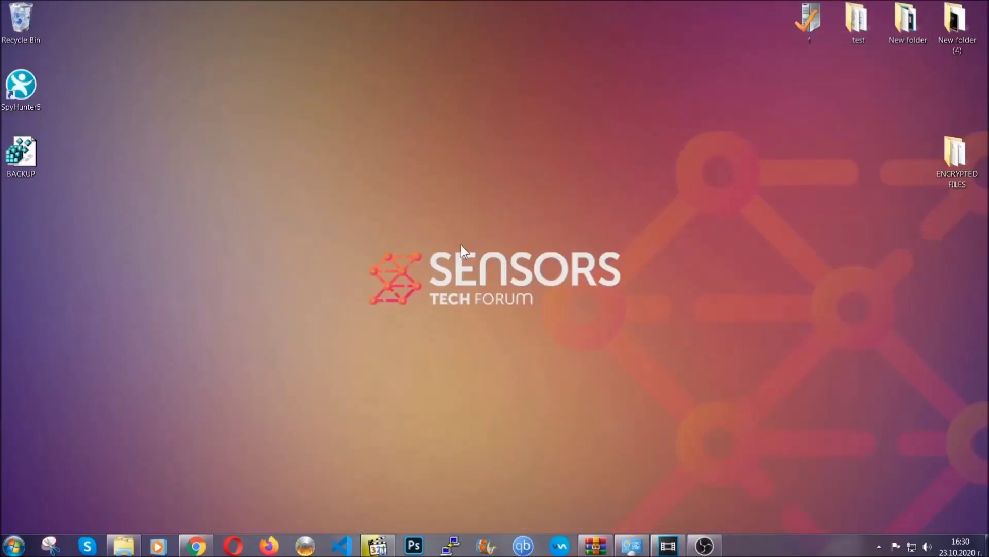